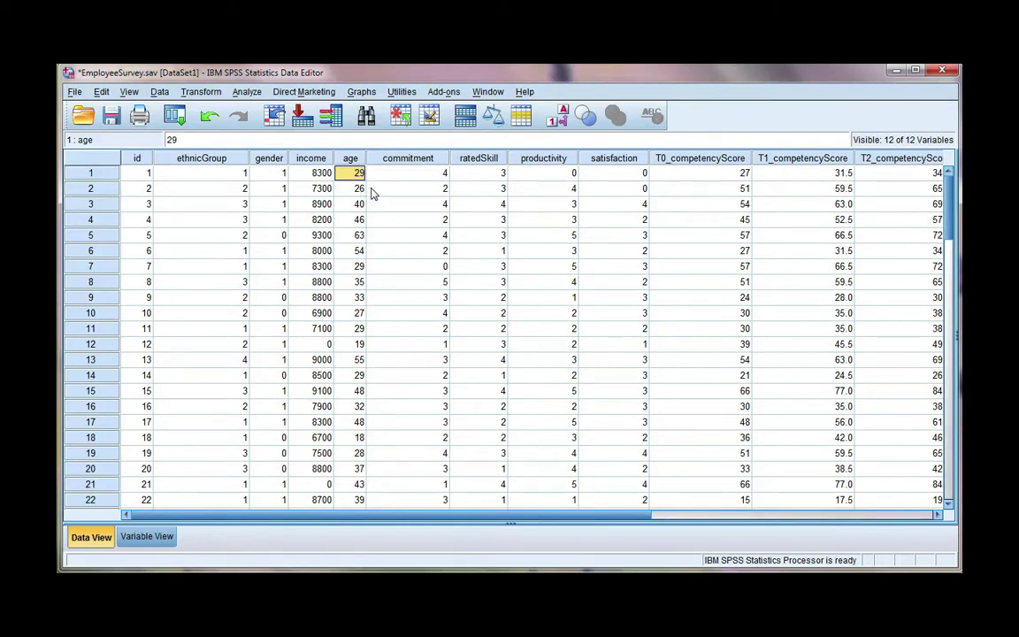
Step: Select the age column in EmployeeSurvey.sav and bring up the Transform menu
left_click(353, 159)
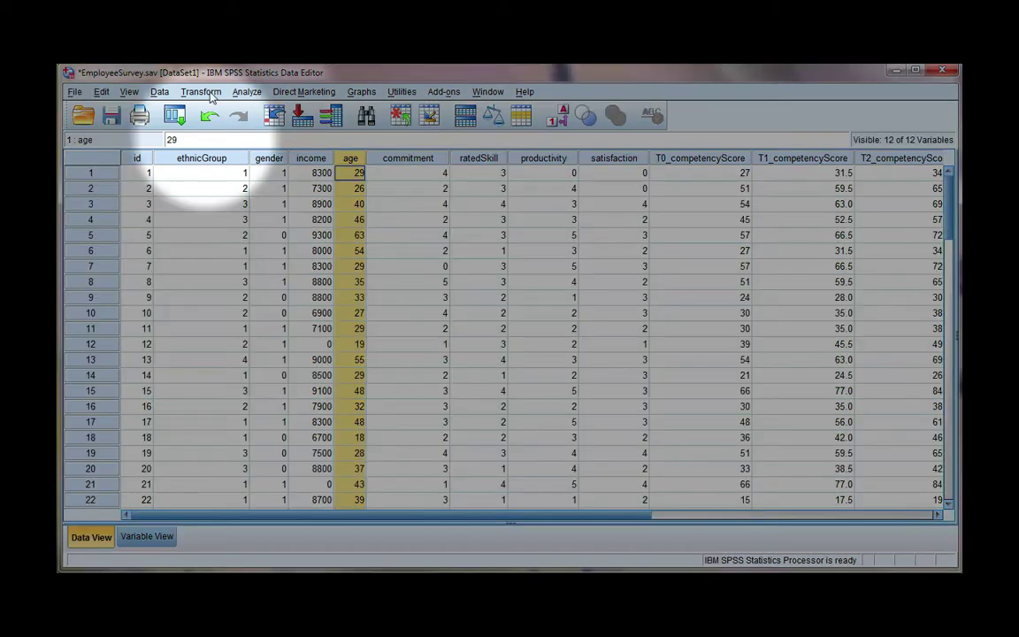
left_click(209, 95)
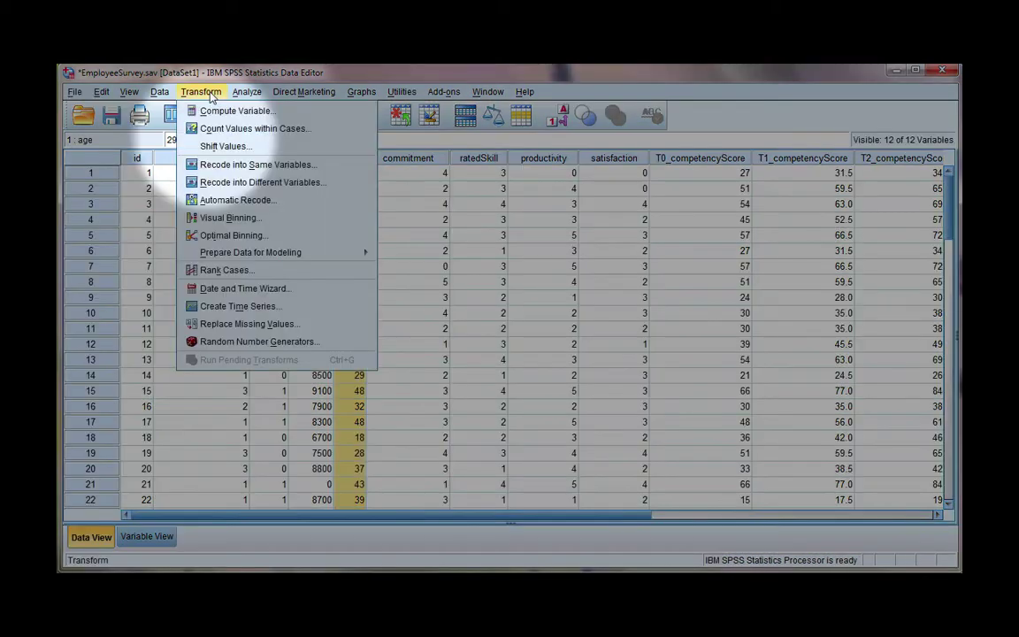
Step: Recode Age Last Birthday into a new output variable AgeGroups labelled 'Age group'
left_click(350, 184)
left_click(347, 290)
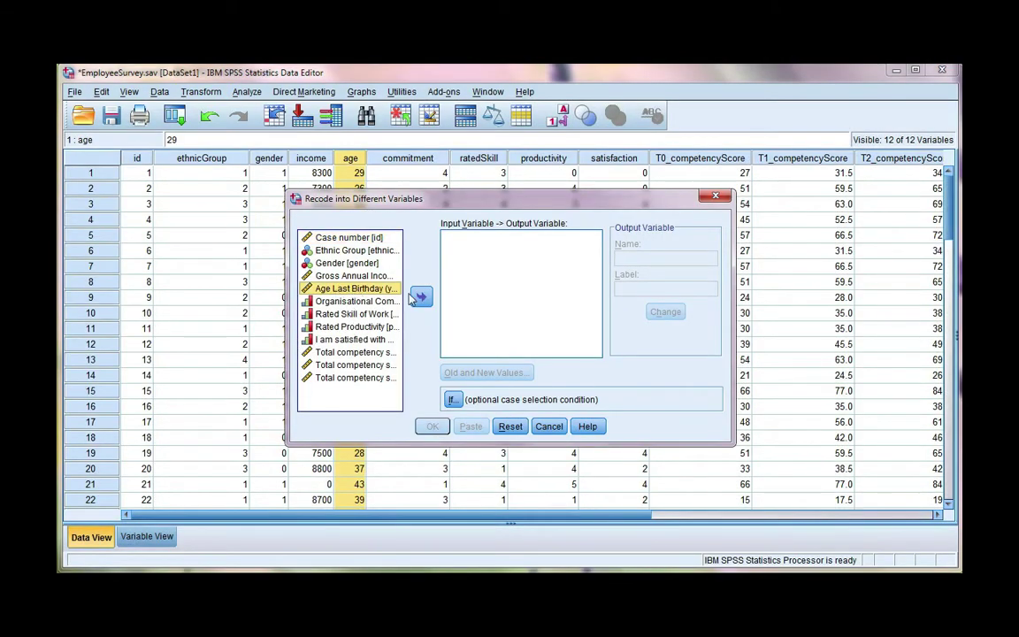
double_click(372, 290)
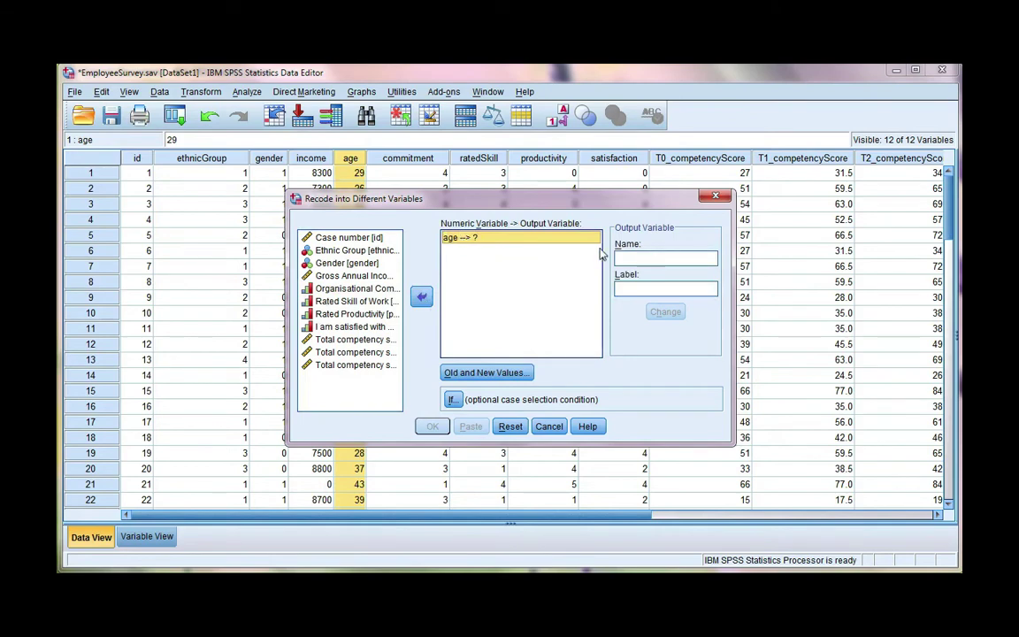
left_click(686, 257)
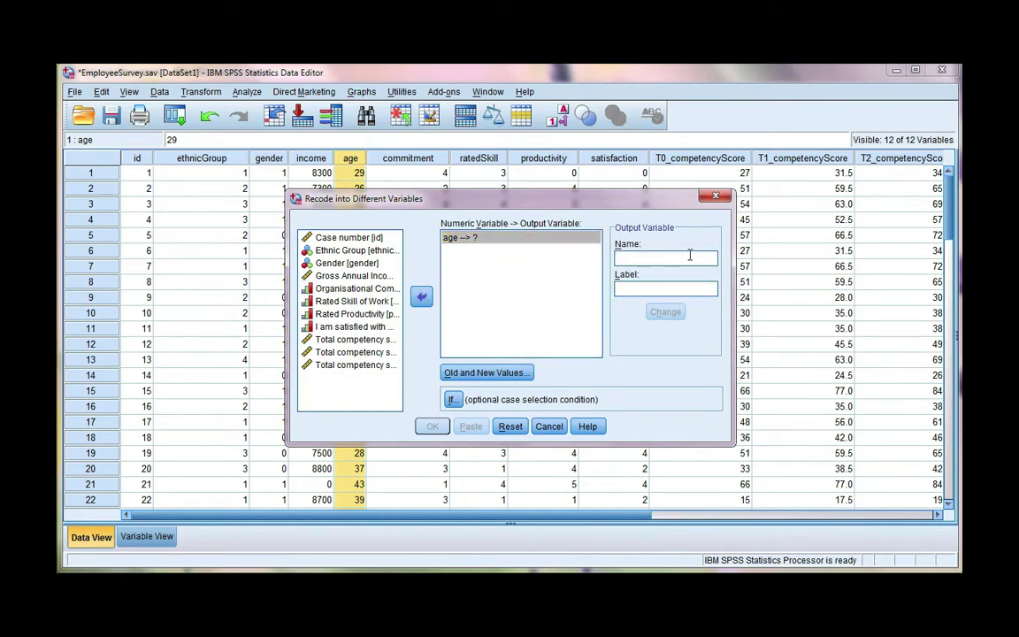
type("AgeGroups")
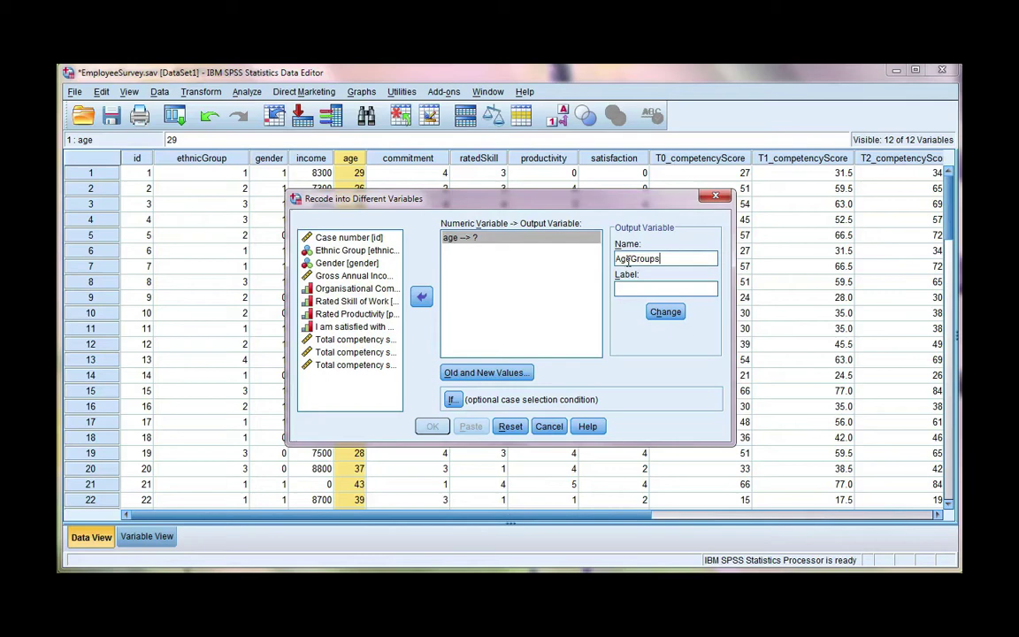
left_click(637, 289)
type("Age group")
left_click(666, 315)
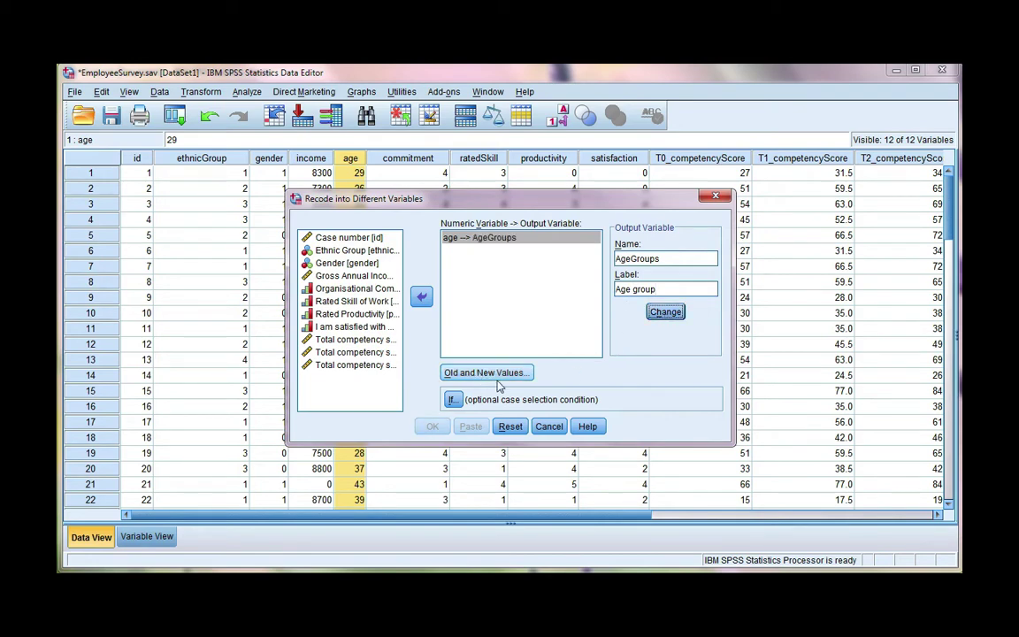
Step: In Old and New Values, set the old-value range Lowest through 25, ready for its new value
left_click(529, 374)
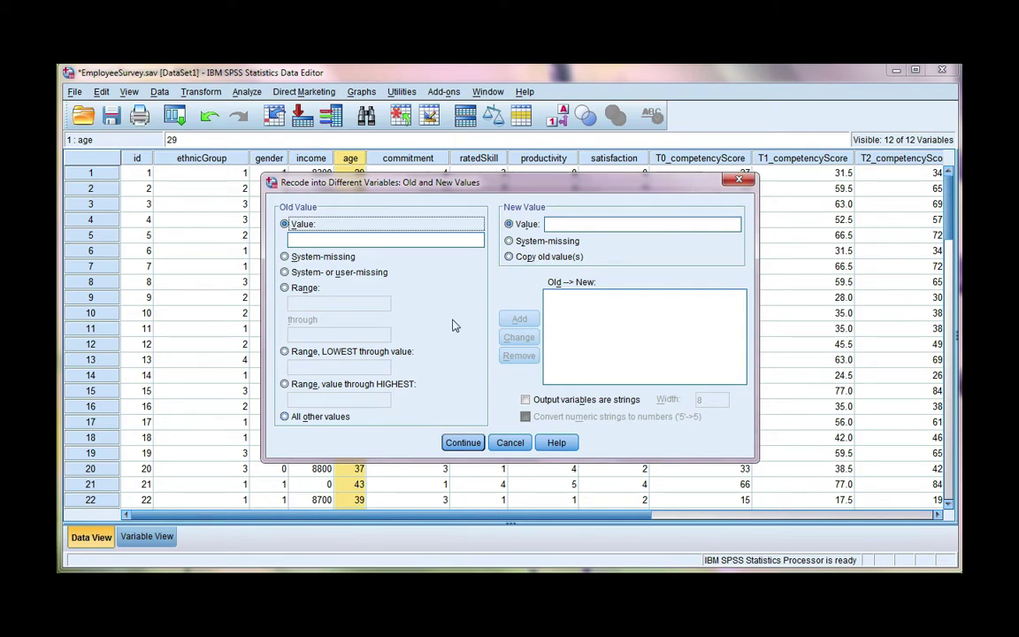
left_click(306, 353)
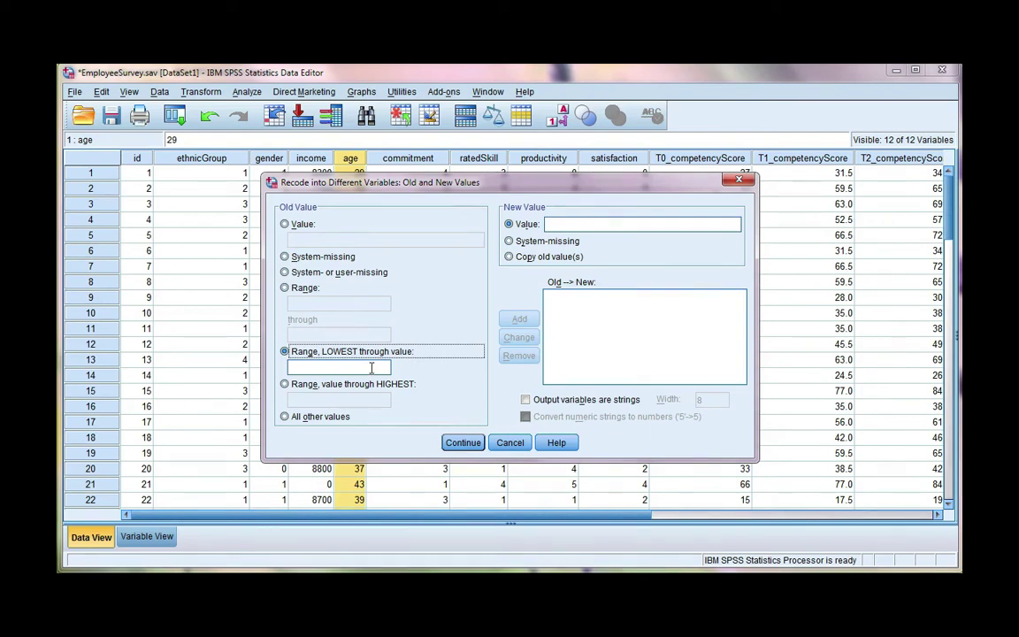
left_click(319, 367)
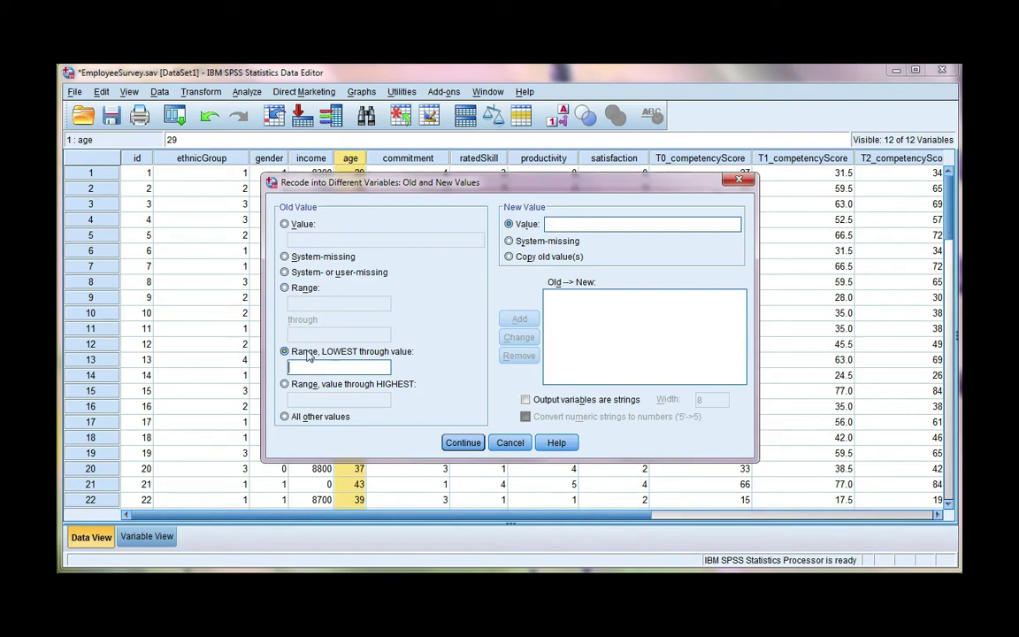
left_click(302, 289)
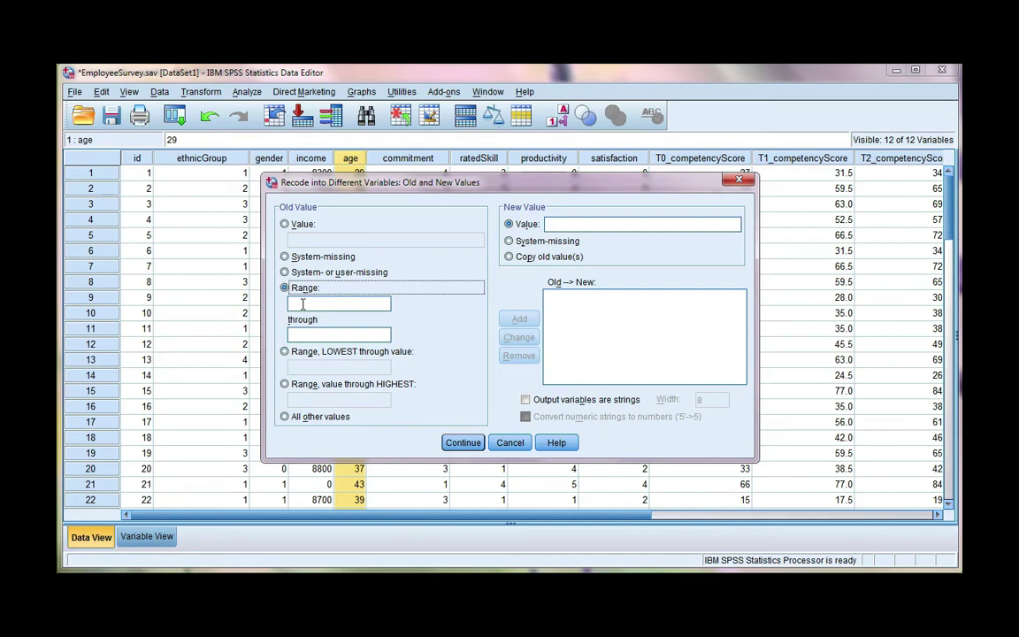
left_click(305, 305)
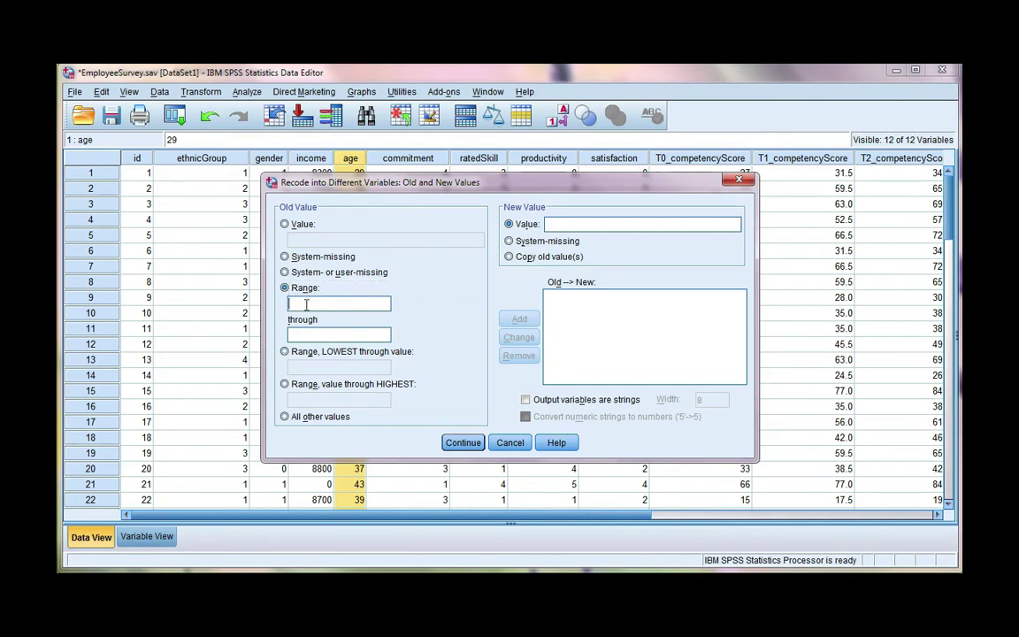
type("1")
left_click(314, 334)
type("25")
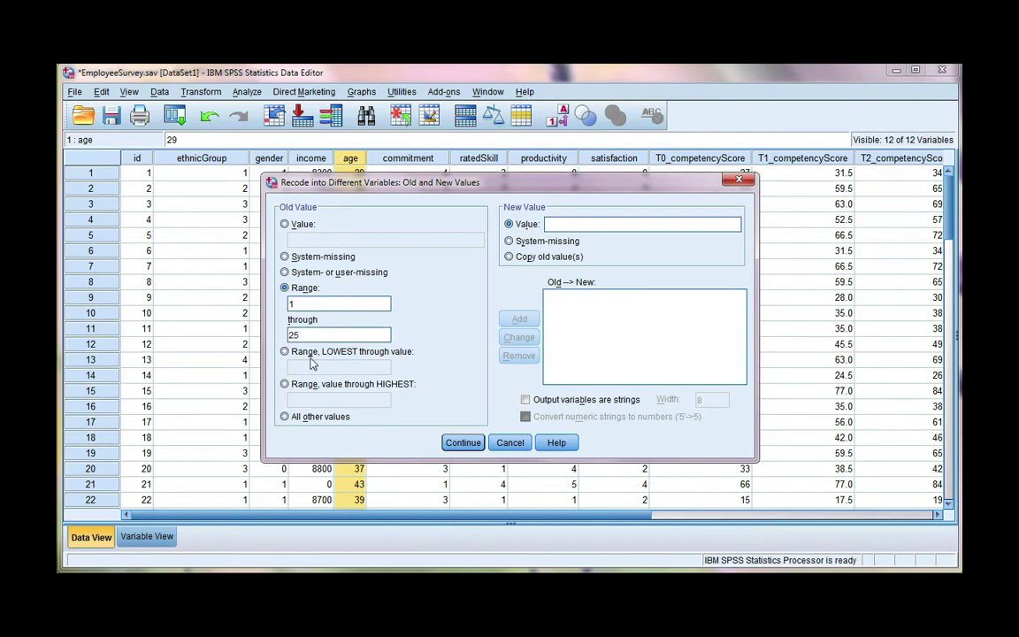
left_click(306, 352)
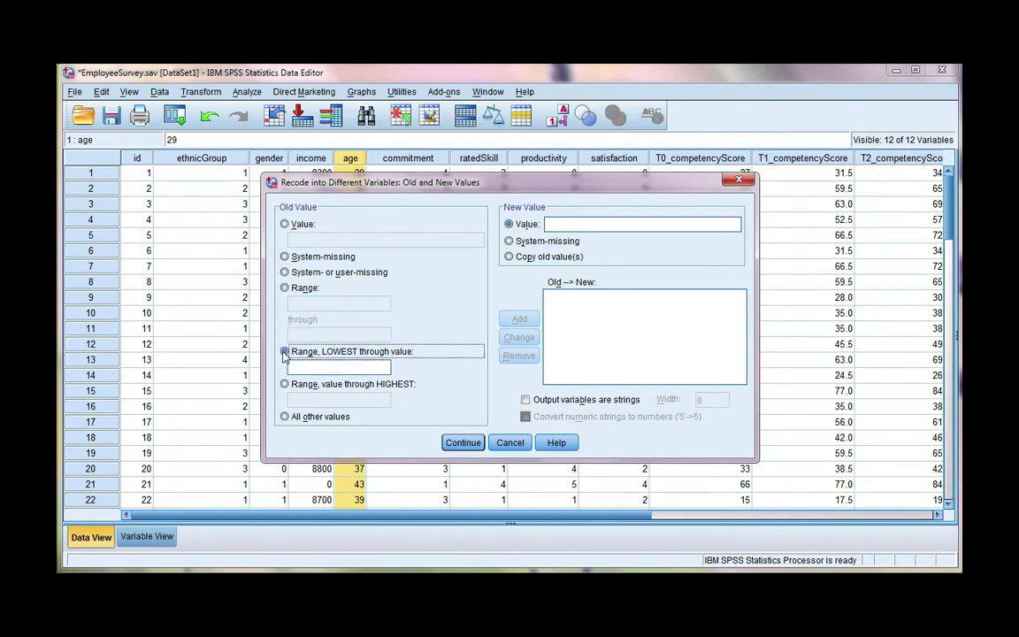
left_click(306, 369)
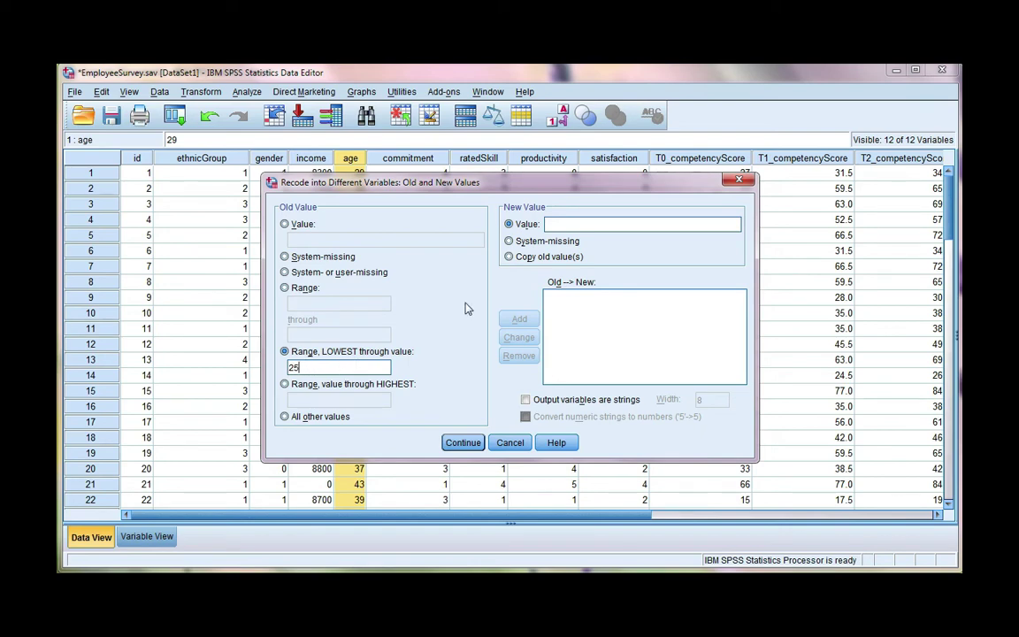
left_click(561, 224)
Step: Add the rules Lowest thru 25 → 1 and 26 thru 35 → 2
type("1")
left_click(522, 320)
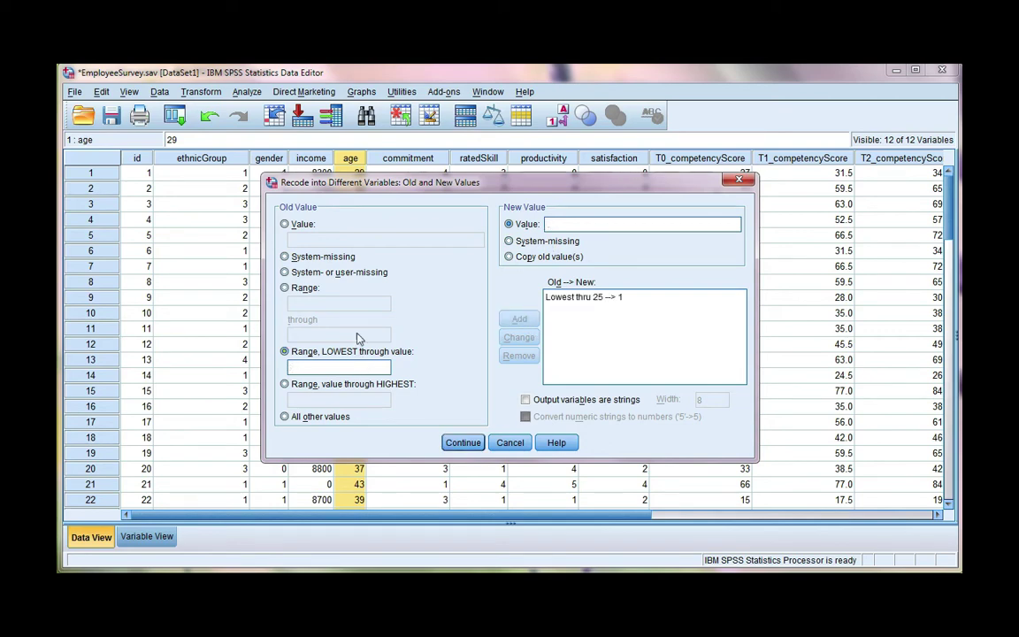
left_click(285, 289)
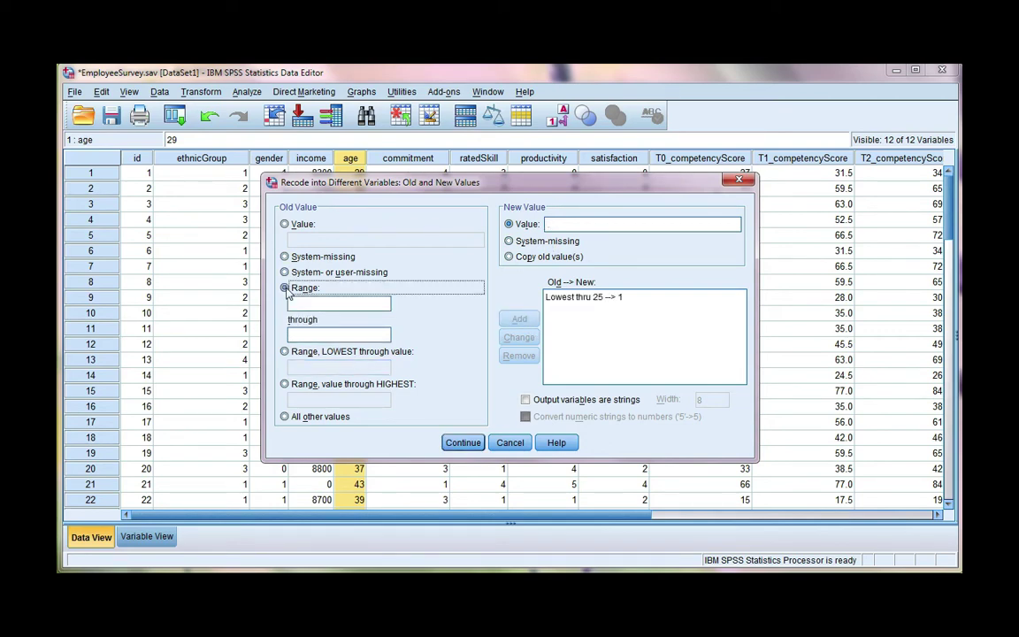
left_click(300, 306)
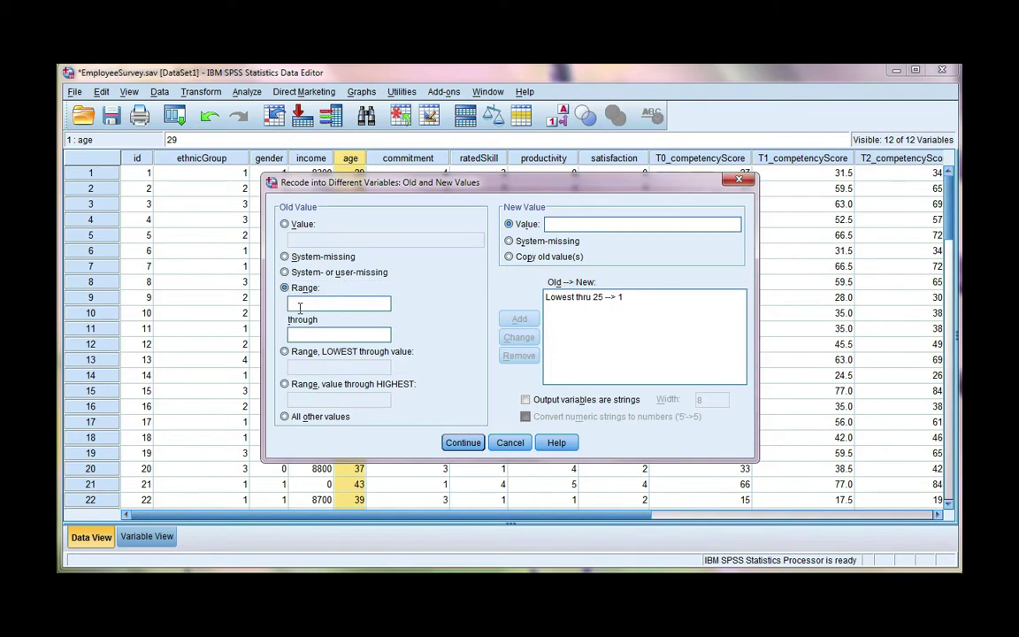
type("26")
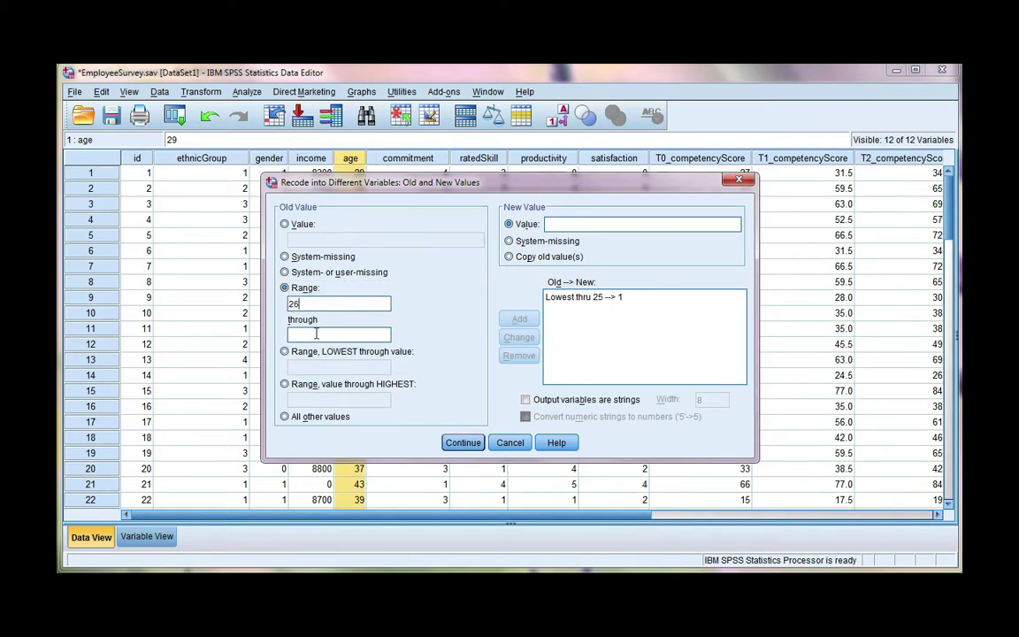
left_click(315, 334)
type("35")
type("2")
left_click(519, 320)
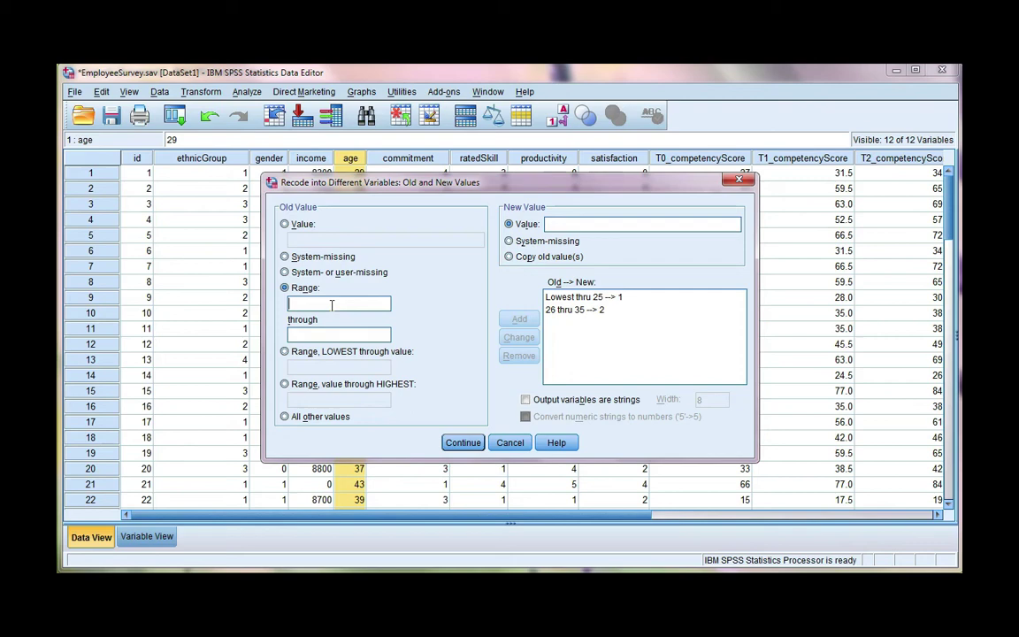
Step: Add the 36 thru 45 → 3 rule, correcting the mistaken upper bound 35 to 45
type("36")
left_click(343, 334)
type("35")
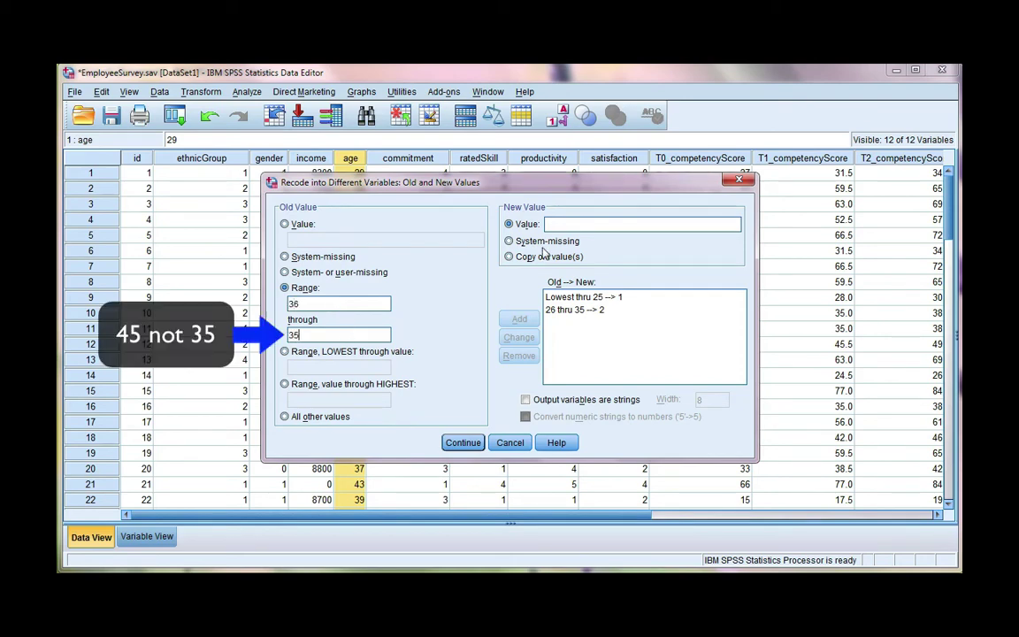
left_click(561, 223)
type("3")
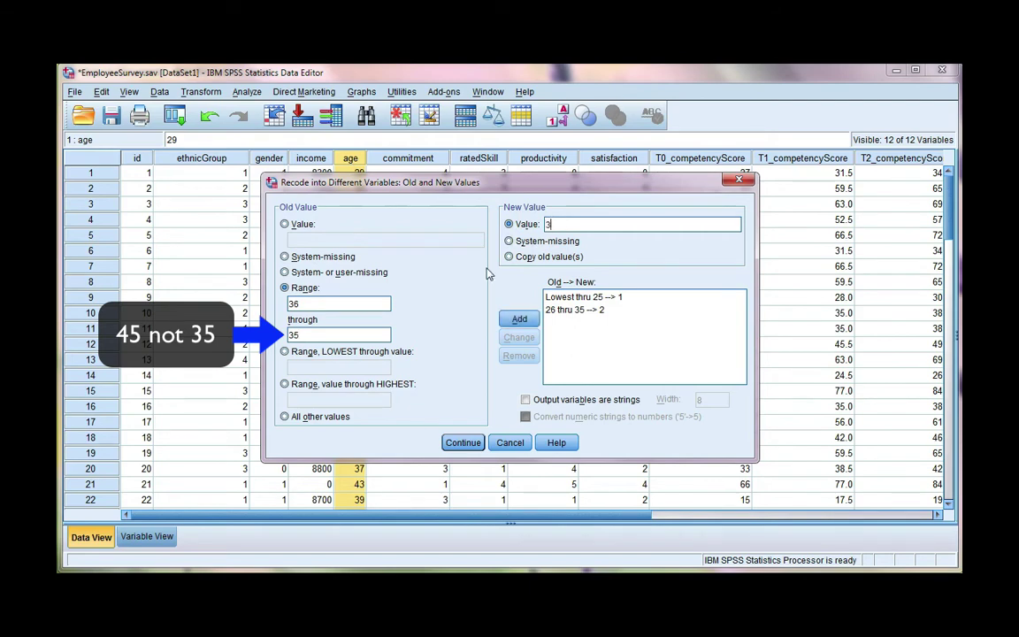
left_click(519, 319)
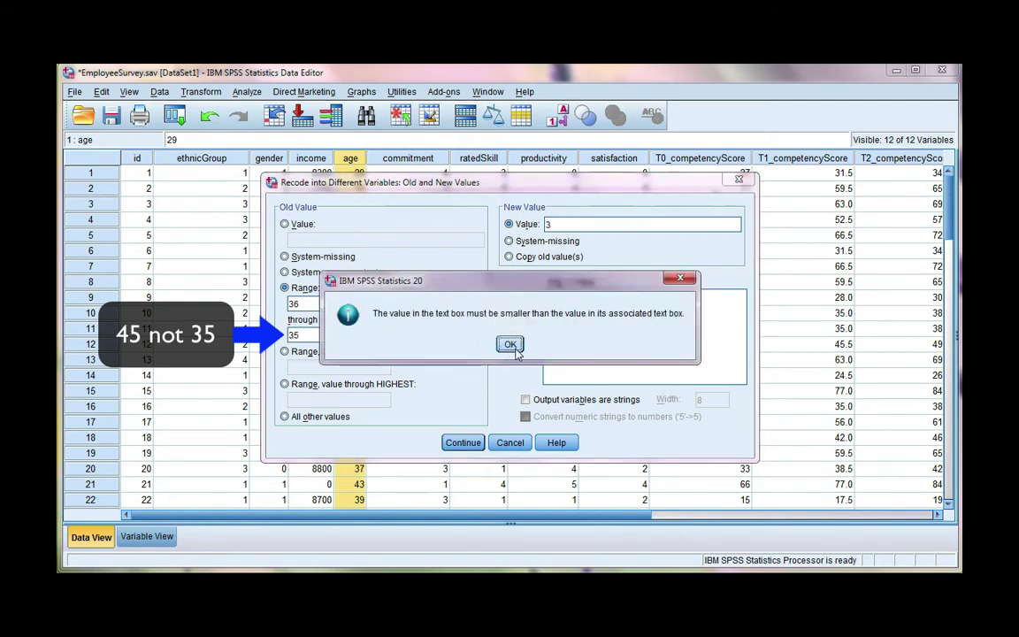
left_click(510, 344)
double_click(324, 335)
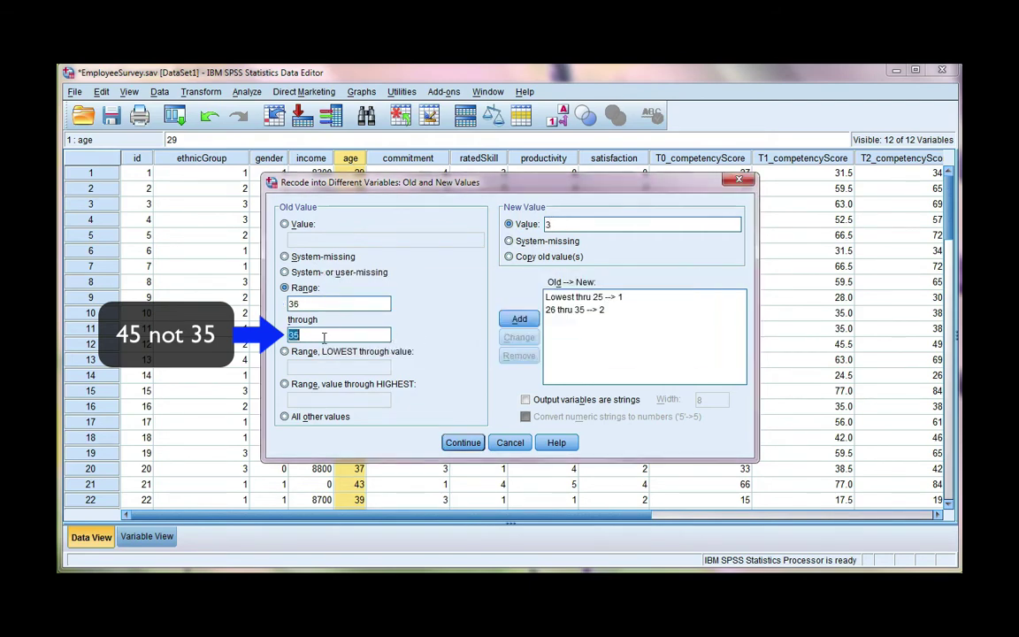
type("45")
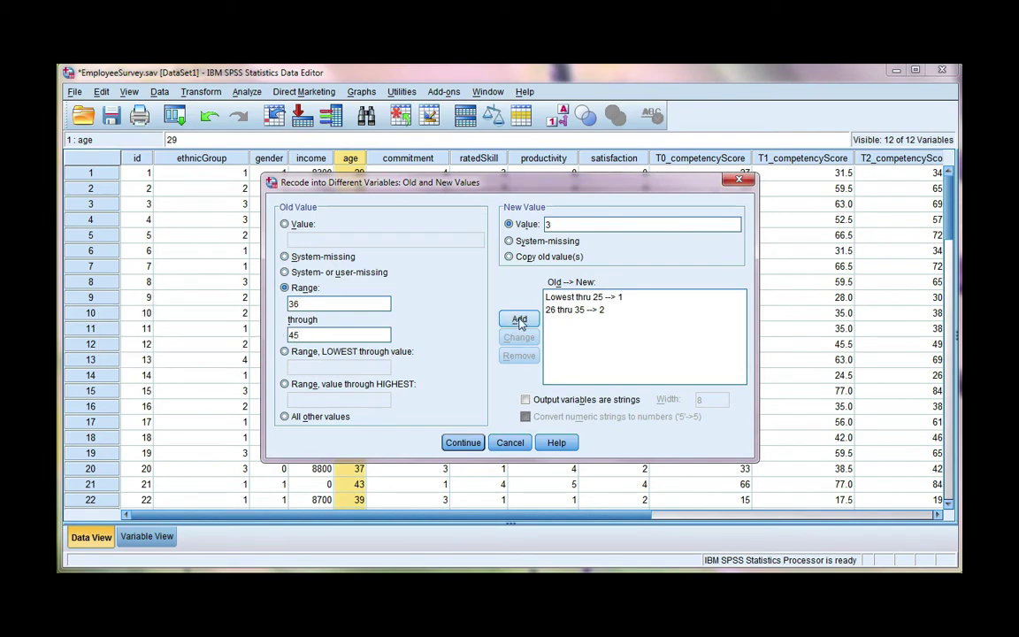
left_click(519, 318)
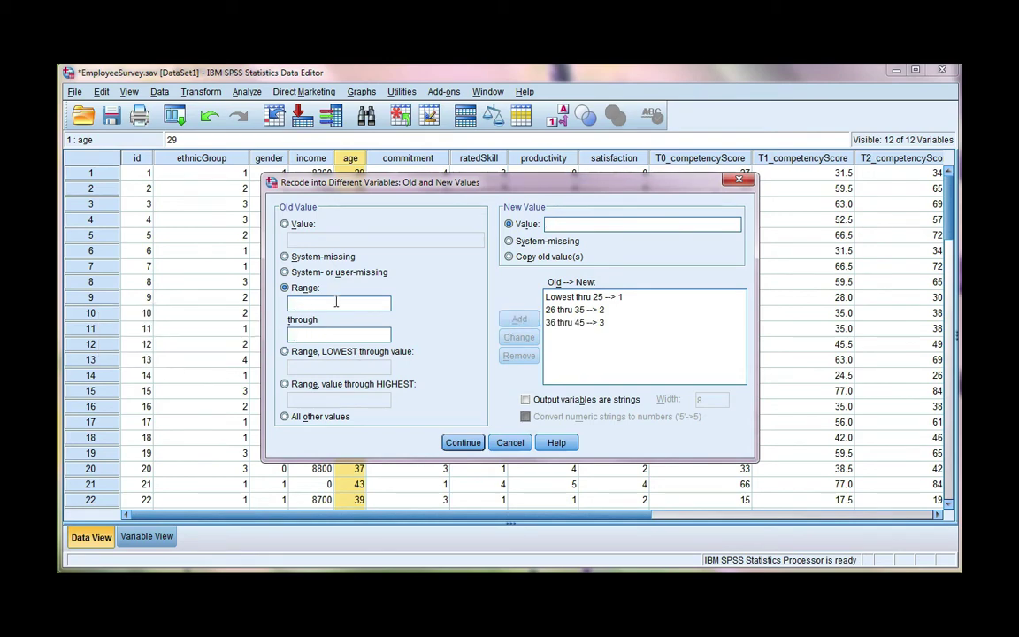
type("4")
type("55")
Step: Add the 46 thru 55 → 4 recode rule
left_click(559, 228)
type("4")
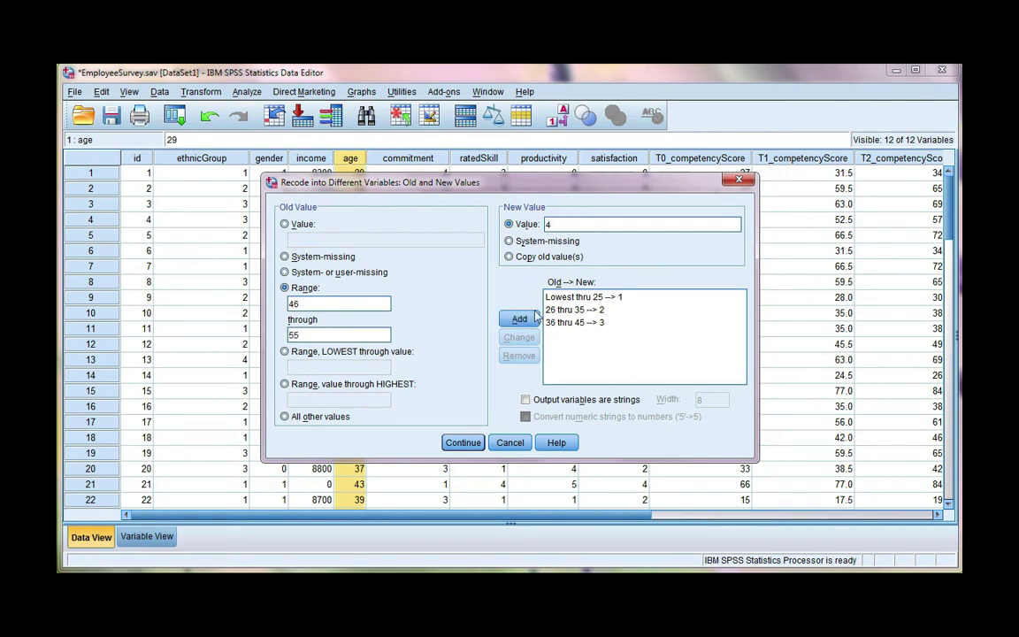
left_click(524, 321)
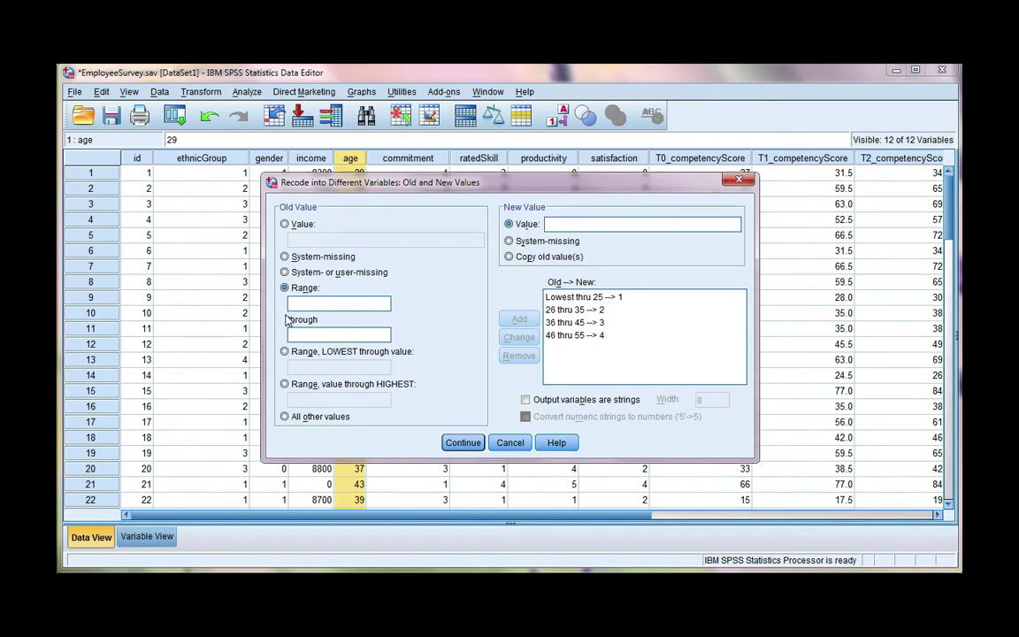
Step: Add the 56 thru Highest → 5 rule and confirm the recode rules
left_click(285, 386)
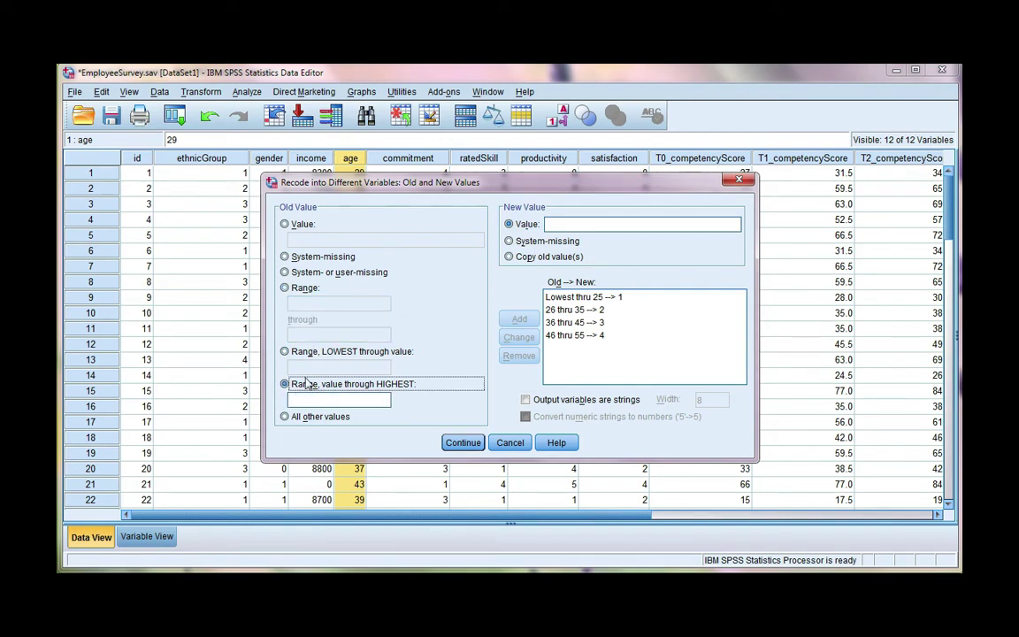
left_click(358, 404)
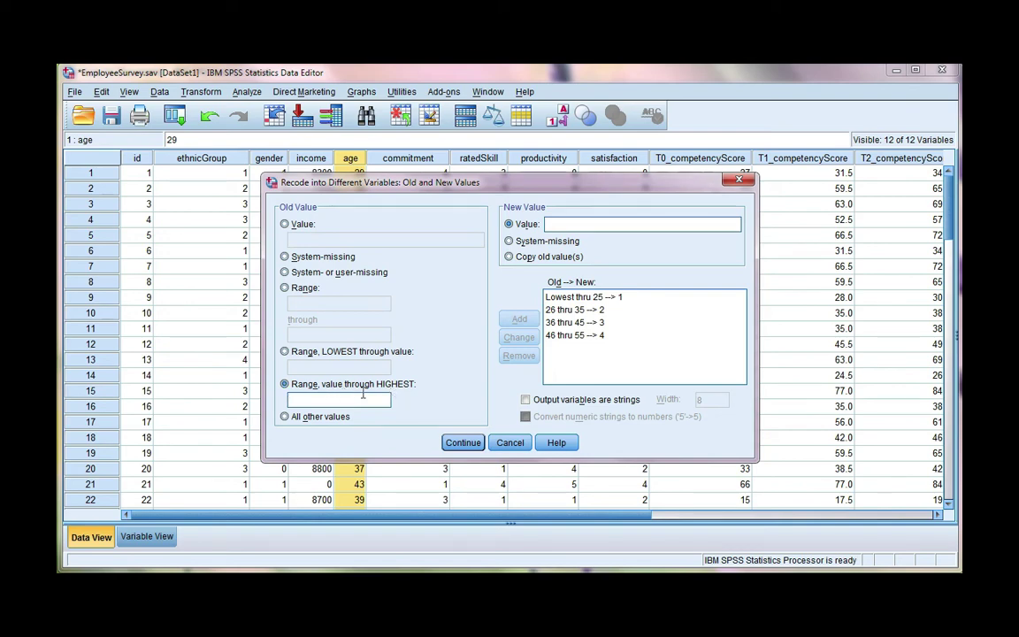
type("6")
left_click(556, 225)
type("5")
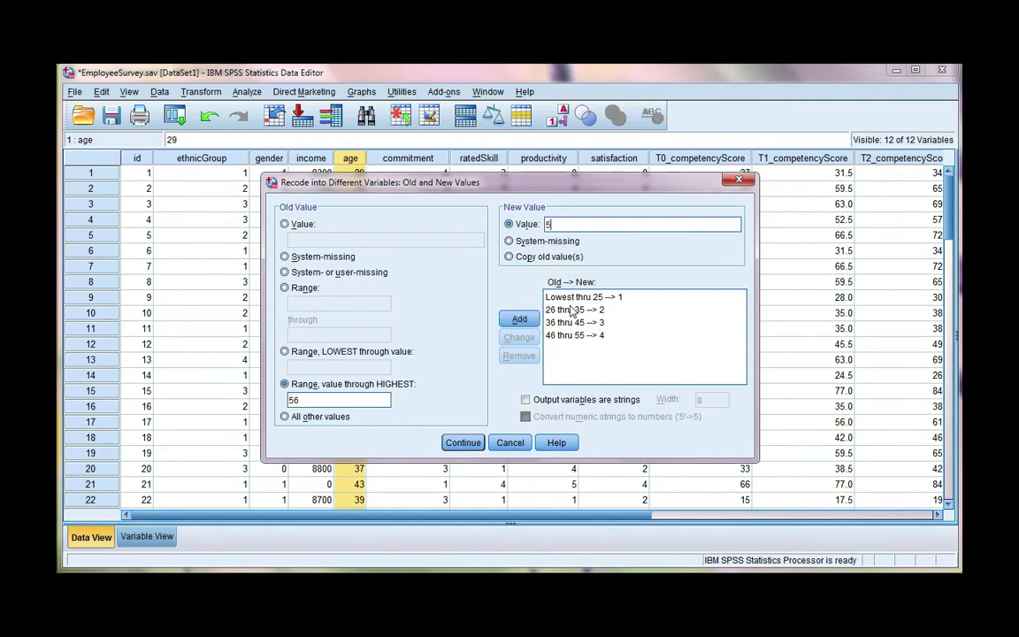
left_click(520, 319)
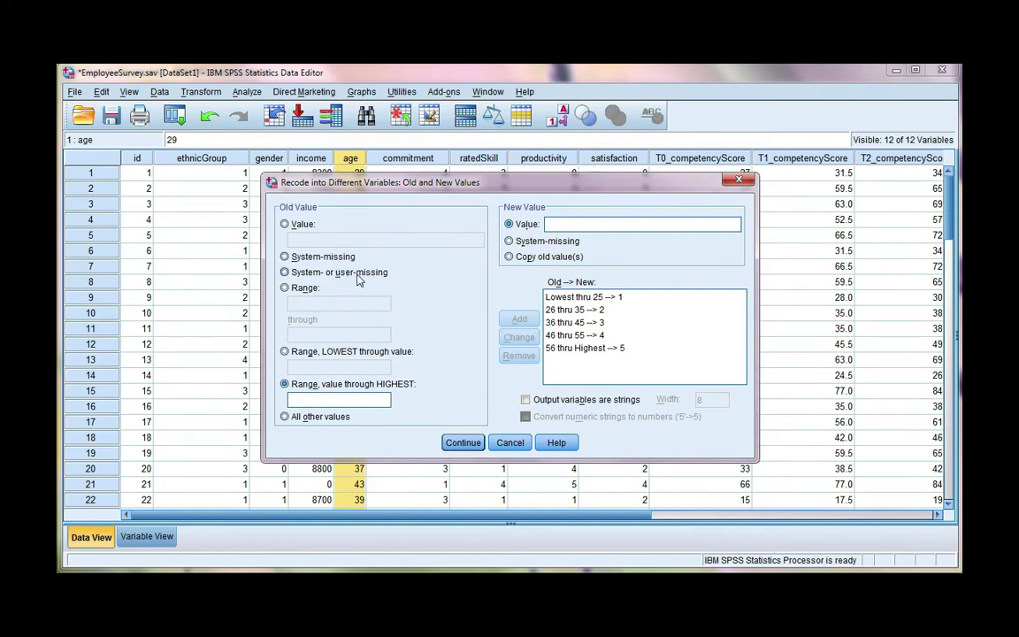
left_click(319, 259)
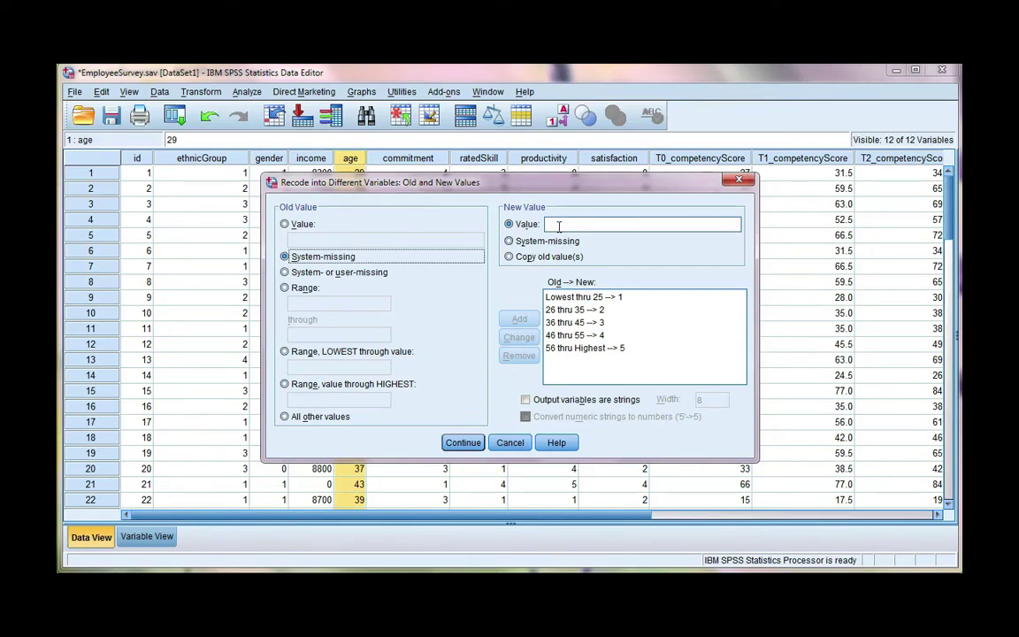
left_click(461, 442)
Step: Run the recode to create the AgeGroups column and select it in Data View
left_click(432, 426)
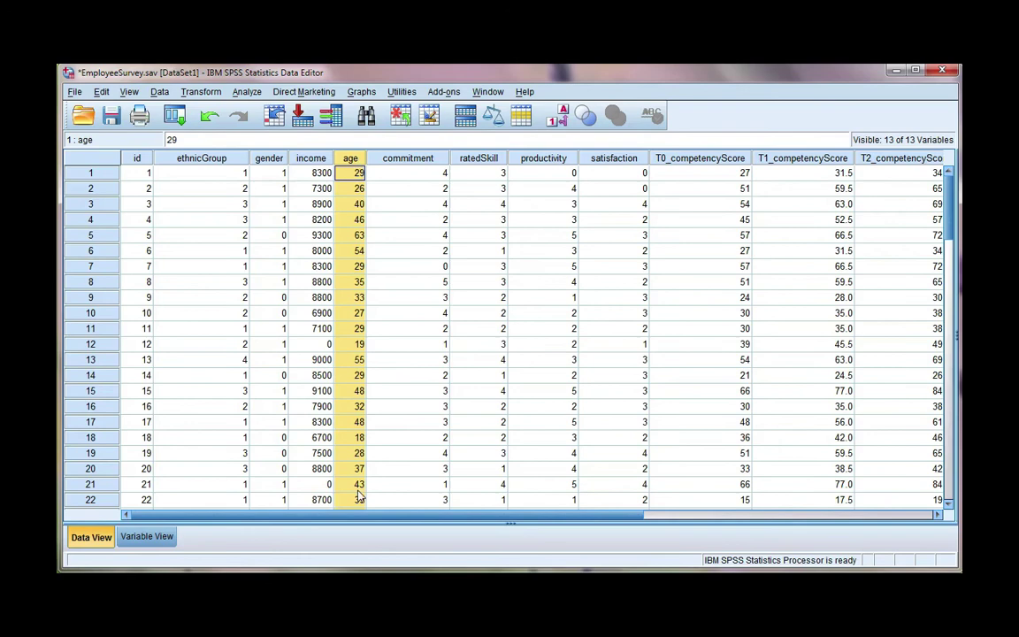
left_click_drag(352, 521, 506, 523)
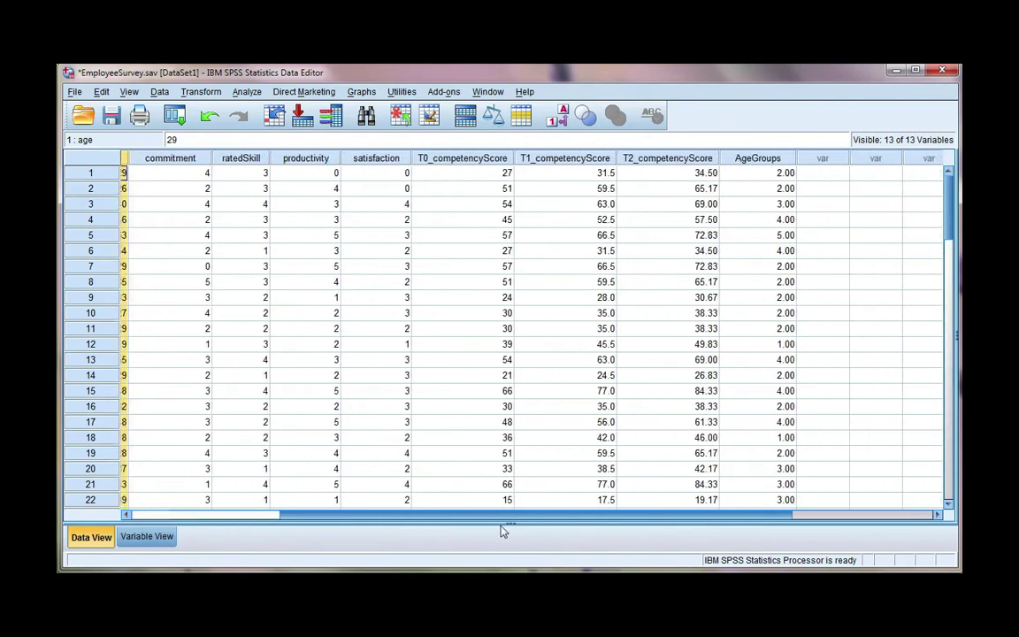
left_click(754, 160)
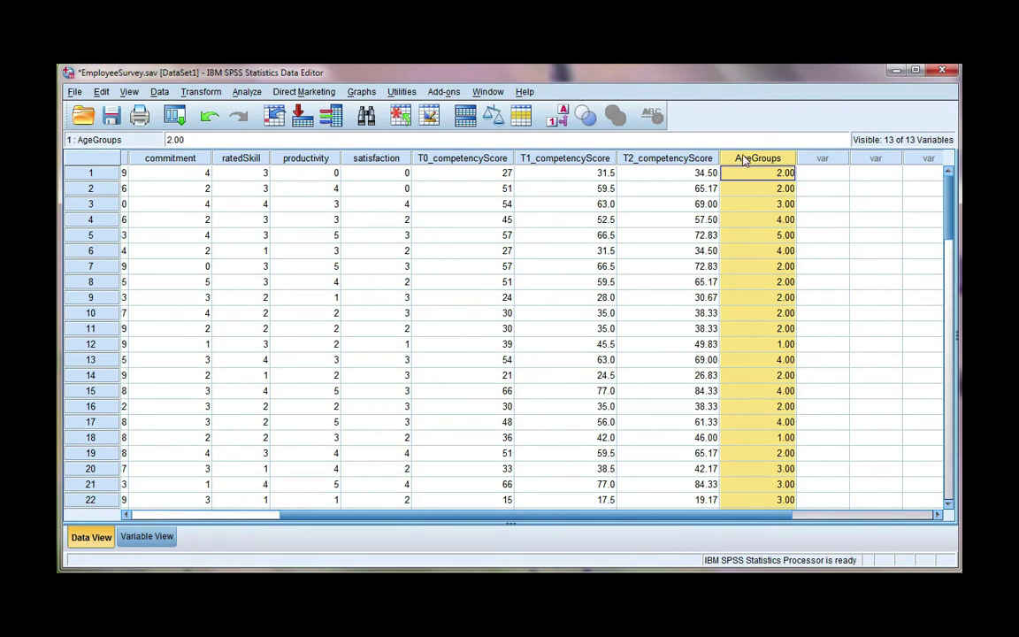
Step: In Variable View, set AgeGroups decimals to 0 and bring up its Value Labels dialog
left_click(164, 538)
left_click(409, 342)
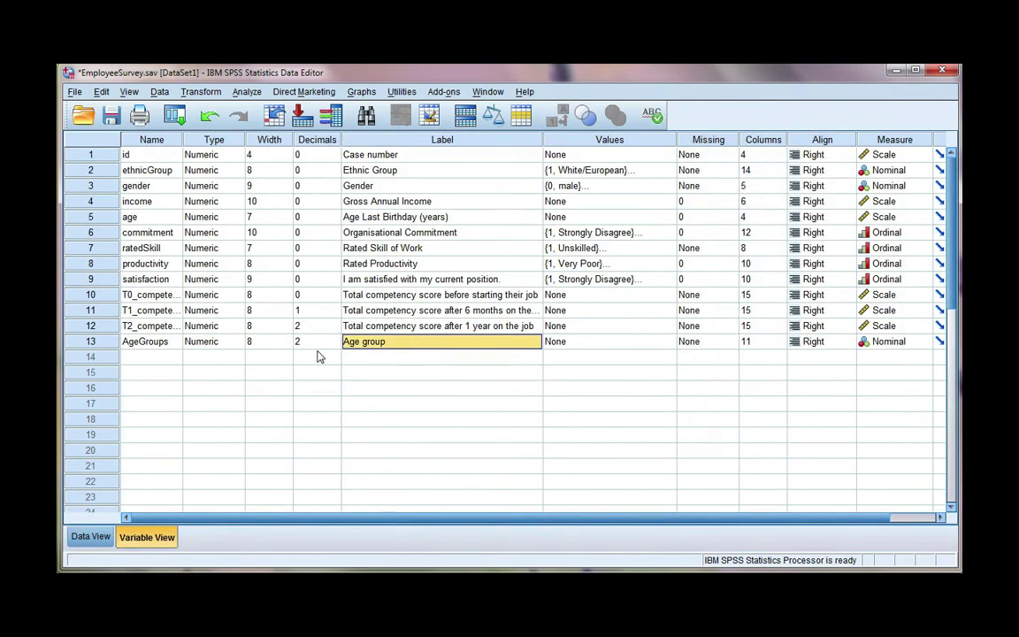
left_click(335, 346)
left_click(335, 345)
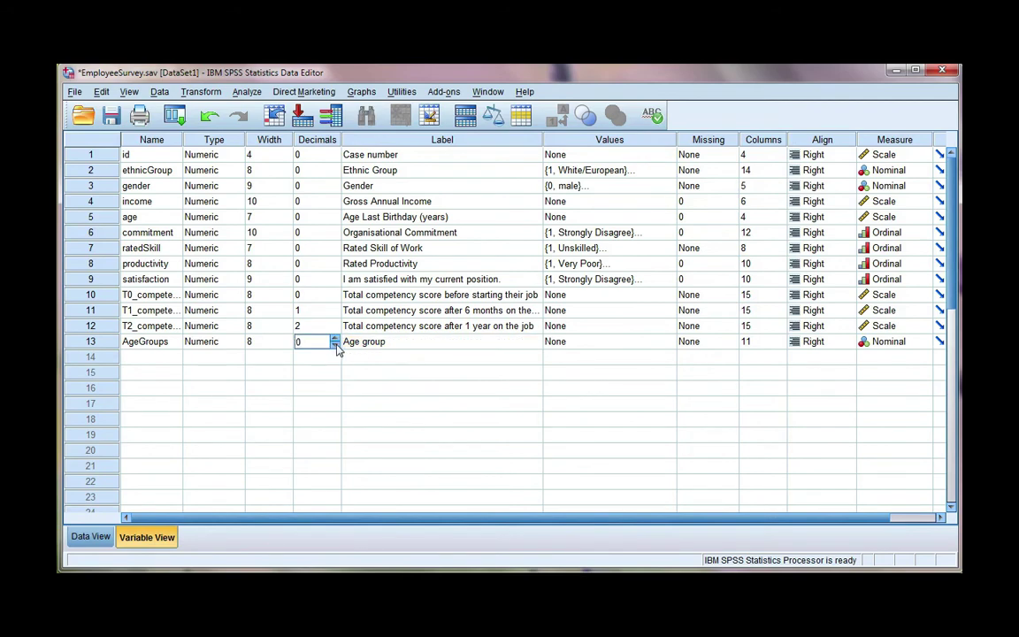
left_click(670, 345)
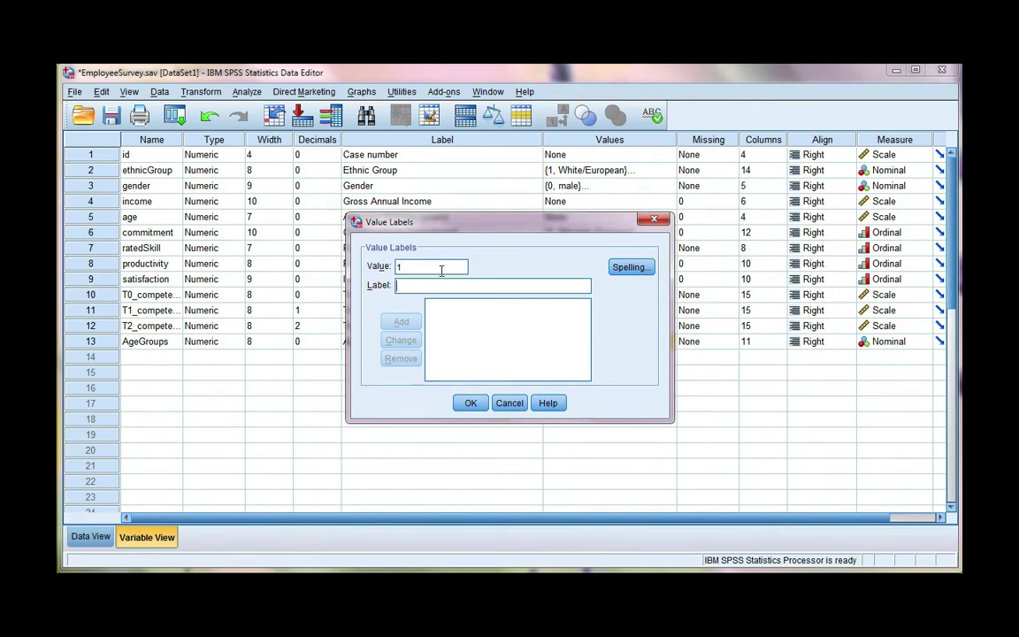
Step: Add value labels 1 = '25 and under' and 2 = '26-35'
type("2")
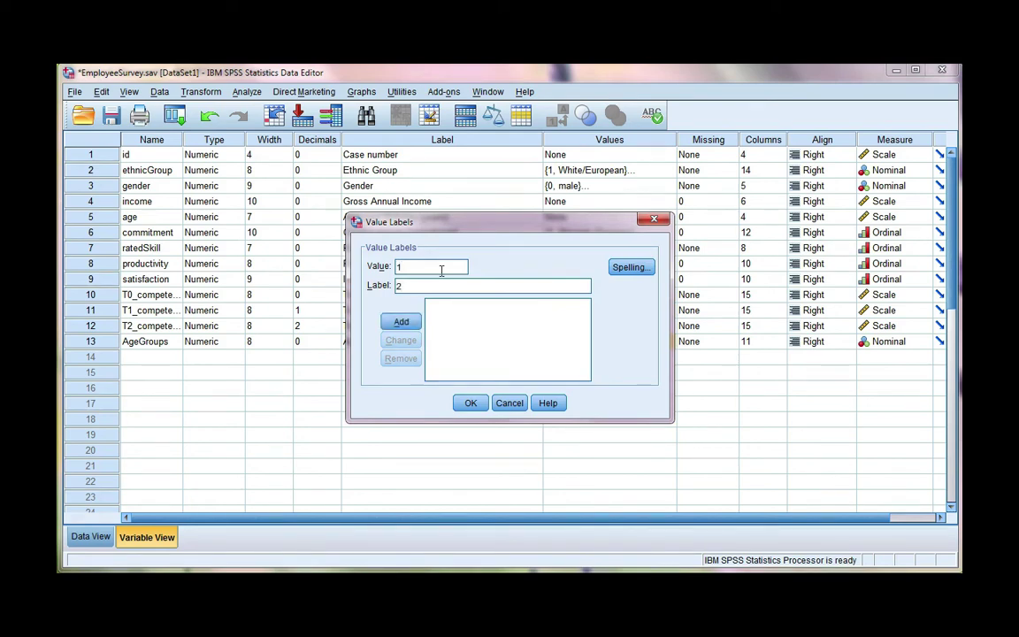
type("5 and under")
key("Return")
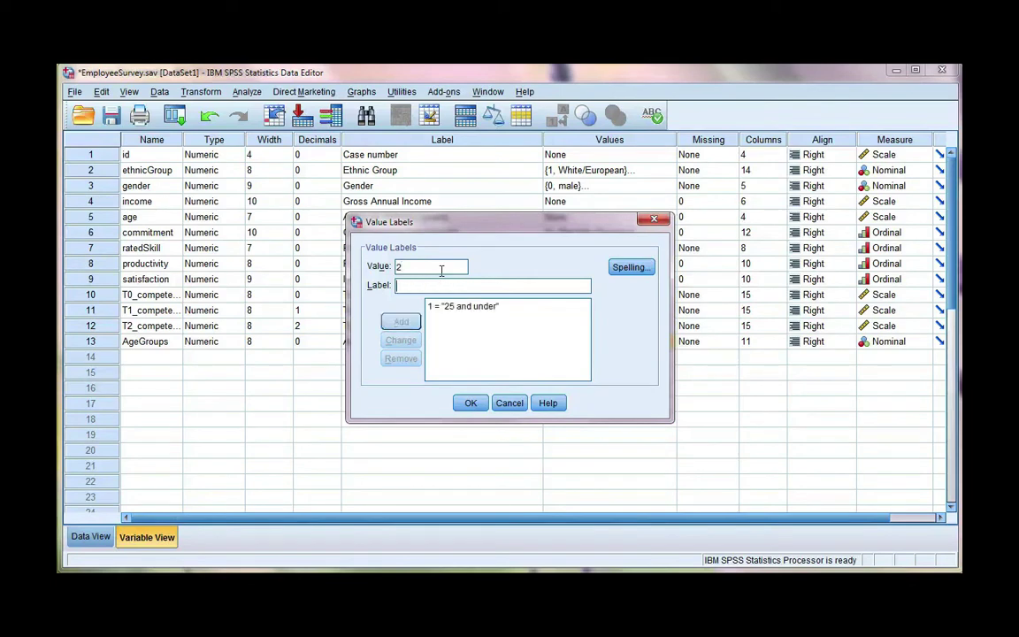
type("2")
key("Tab")
type("2")
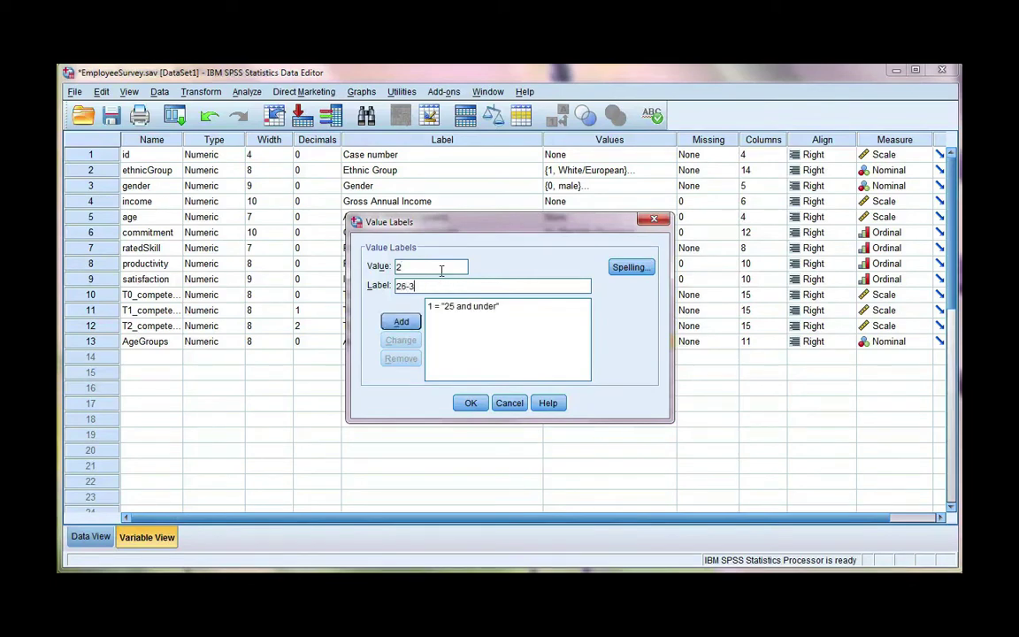
key("Return")
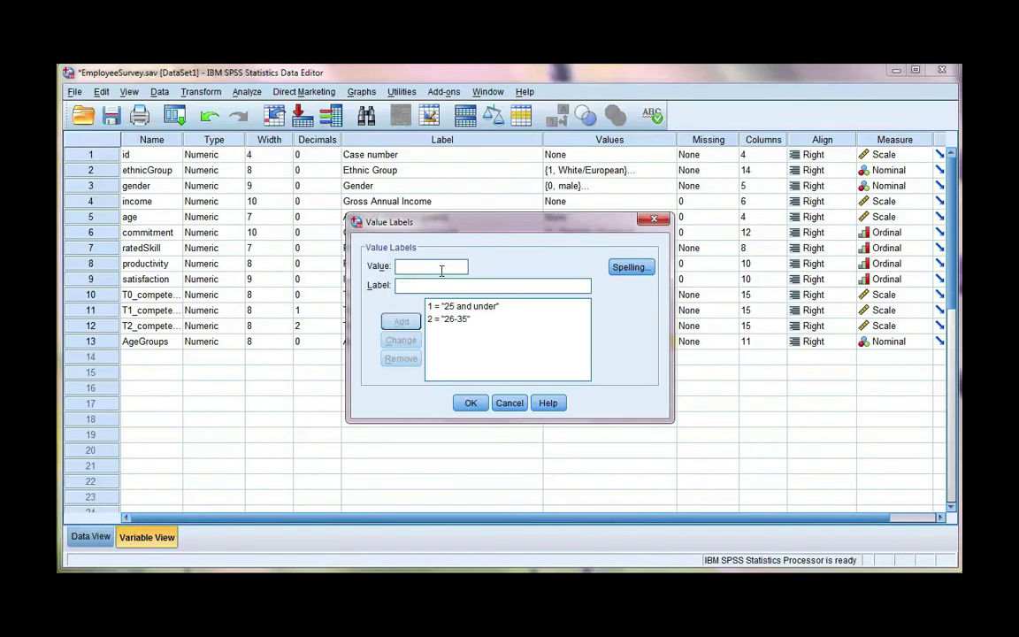
Step: Add labels 3 = '36-45', 4 = '46-55', 5 = '56 and over' and save them
type("3")
key("Tab")
type("3")
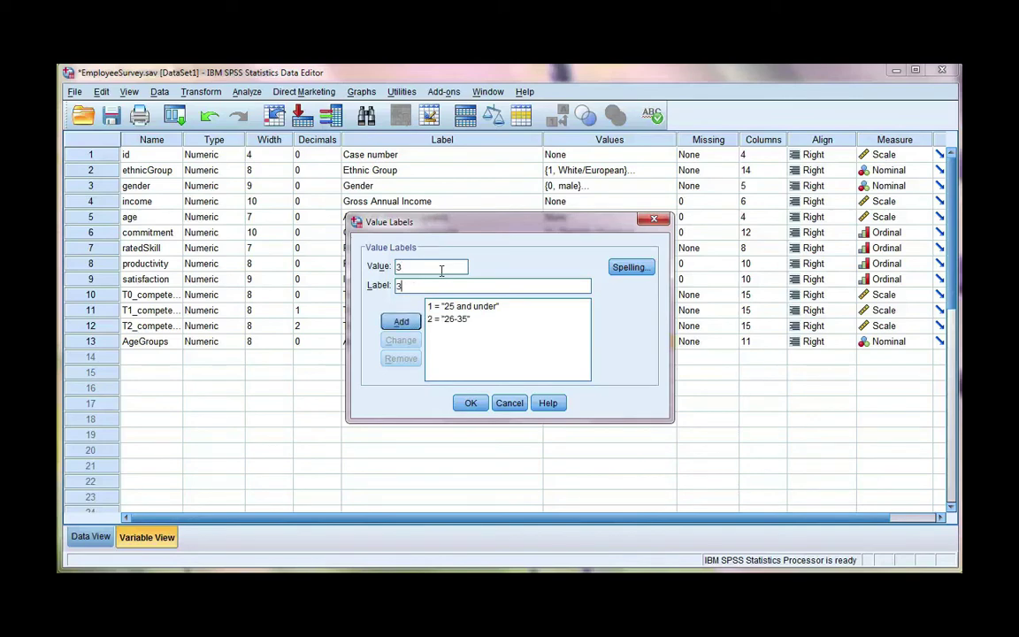
type("6-45")
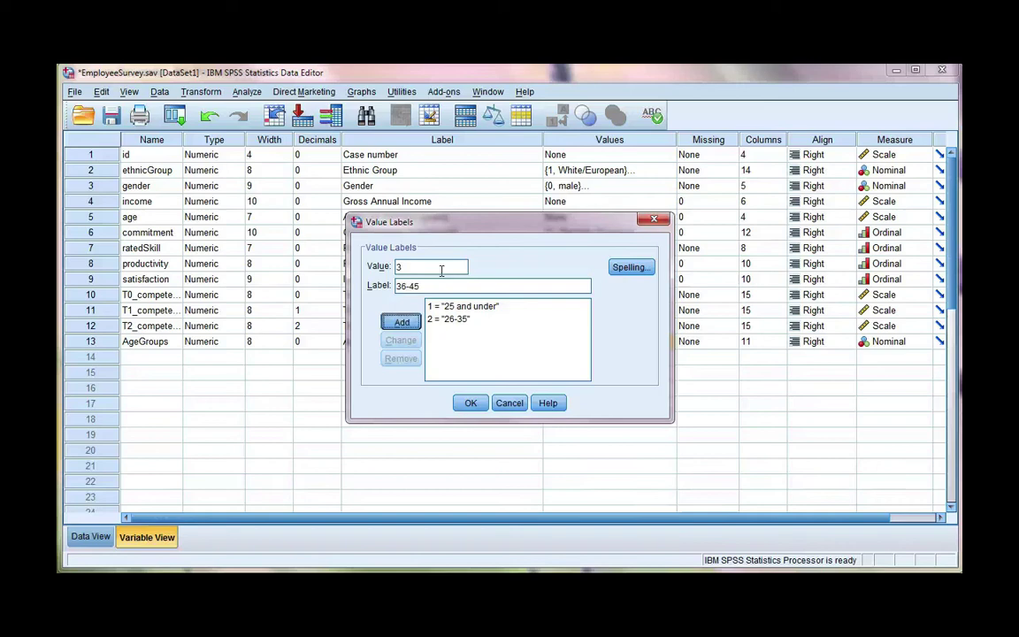
key("Return")
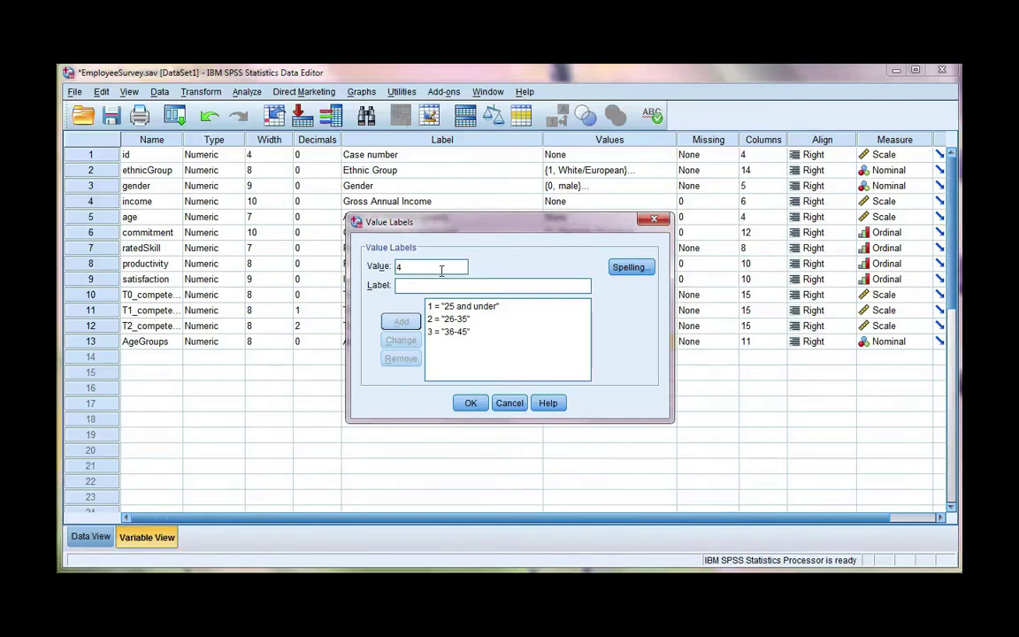
type("46-5")
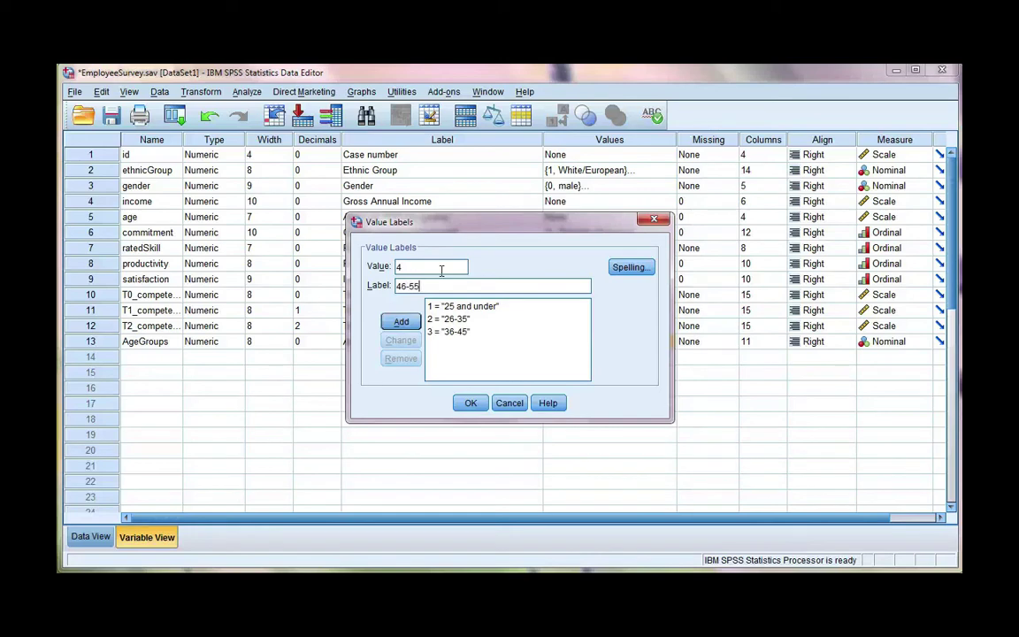
type("5")
key("Tab")
key("Return")
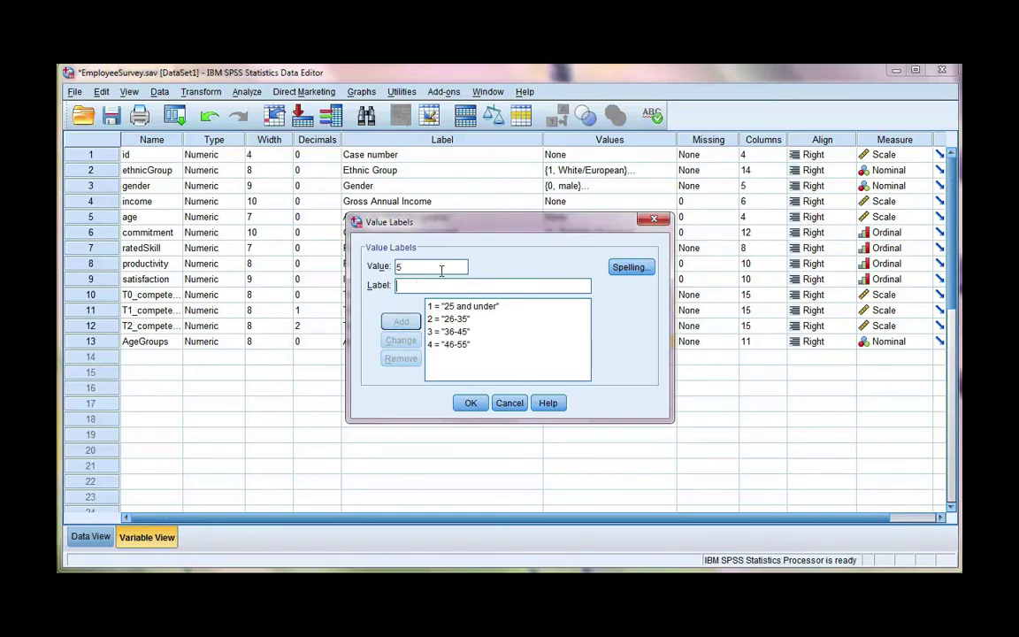
type("56")
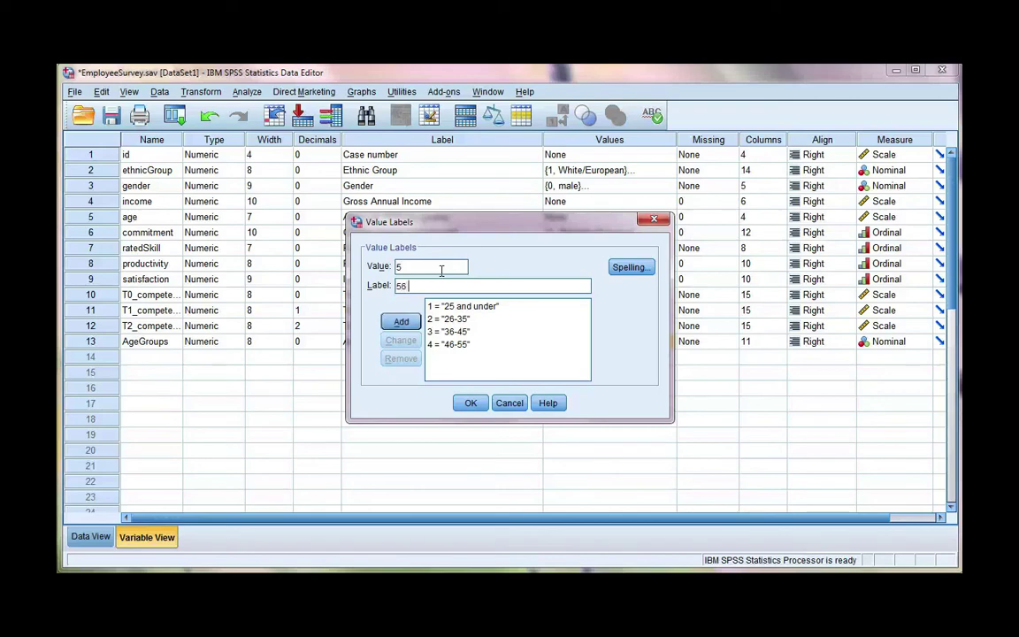
type(" and over")
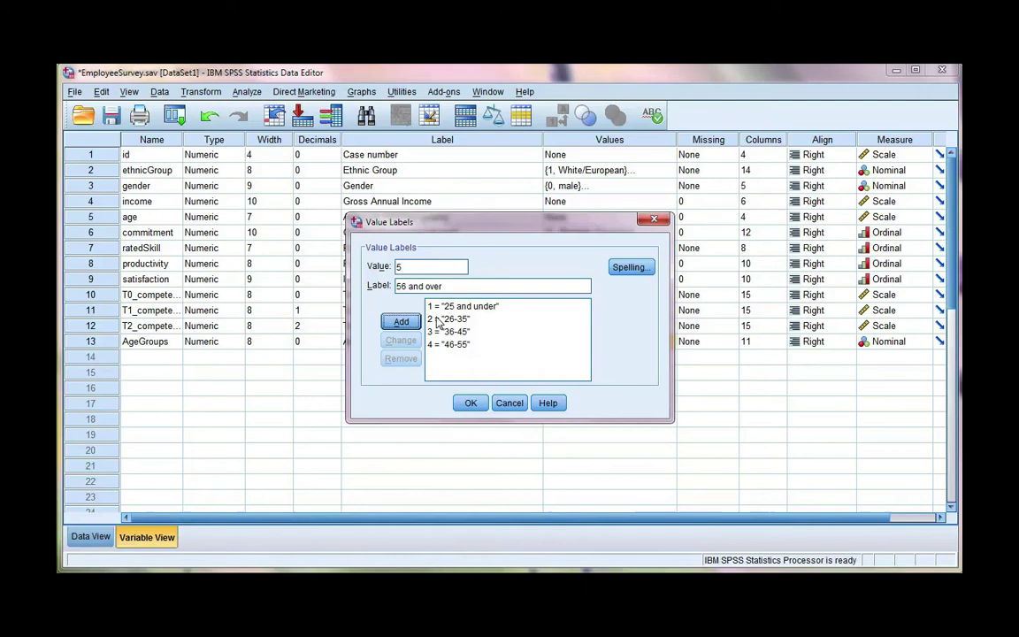
left_click(399, 322)
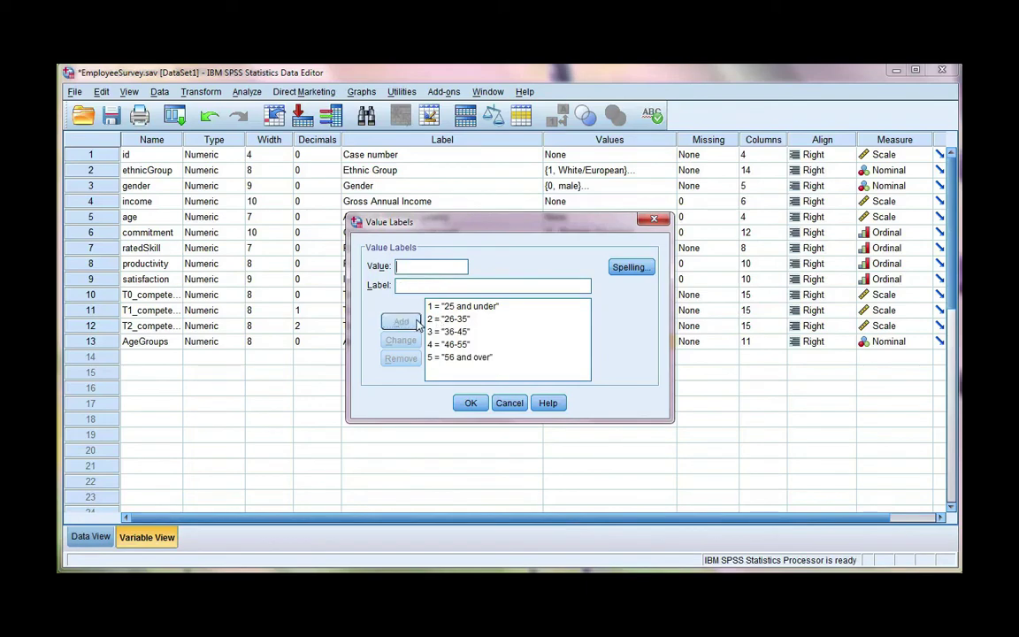
left_click(469, 403)
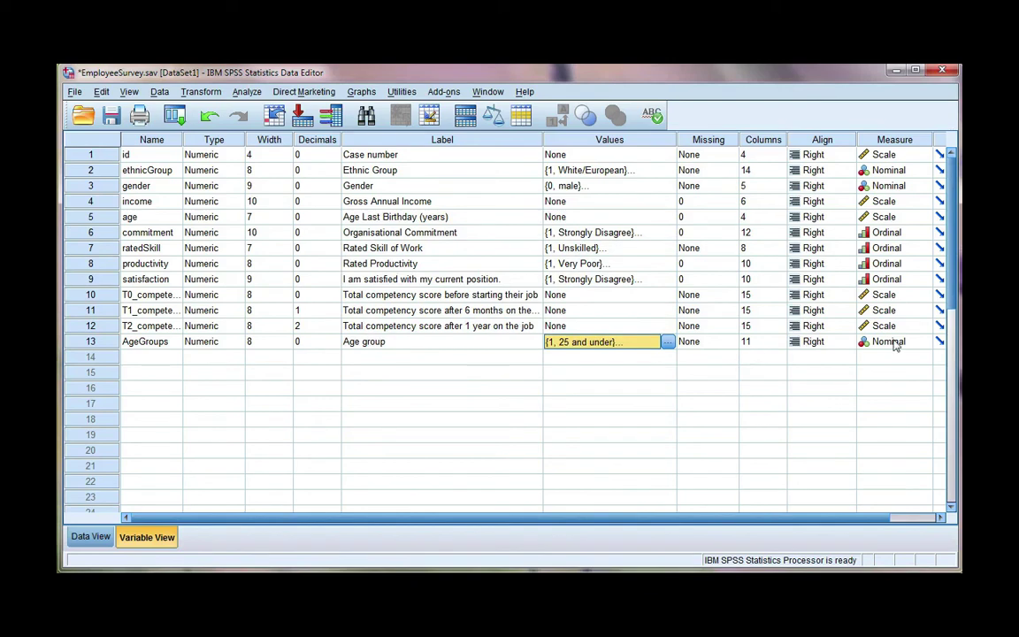
Step: Change the AgeGroups Measure to Ordinal and return to Data View
left_click(925, 343)
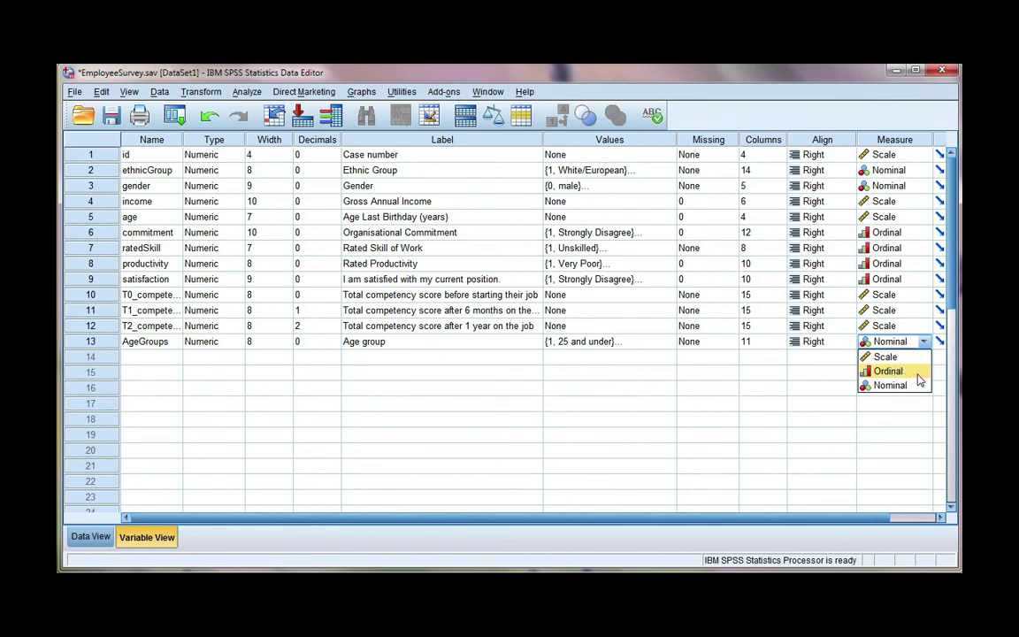
left_click(918, 379)
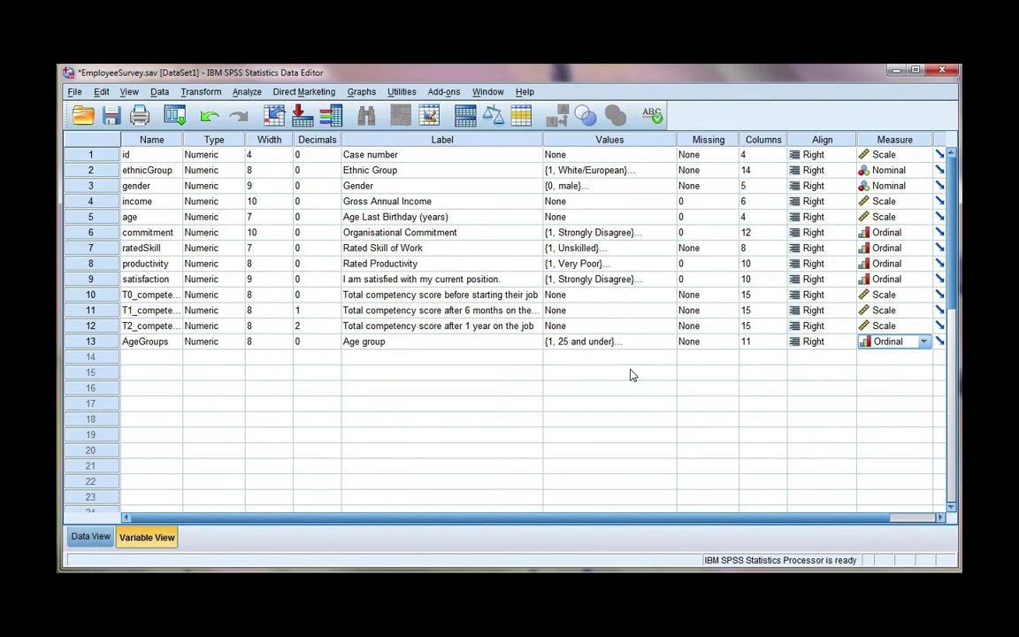
left_click(91, 536)
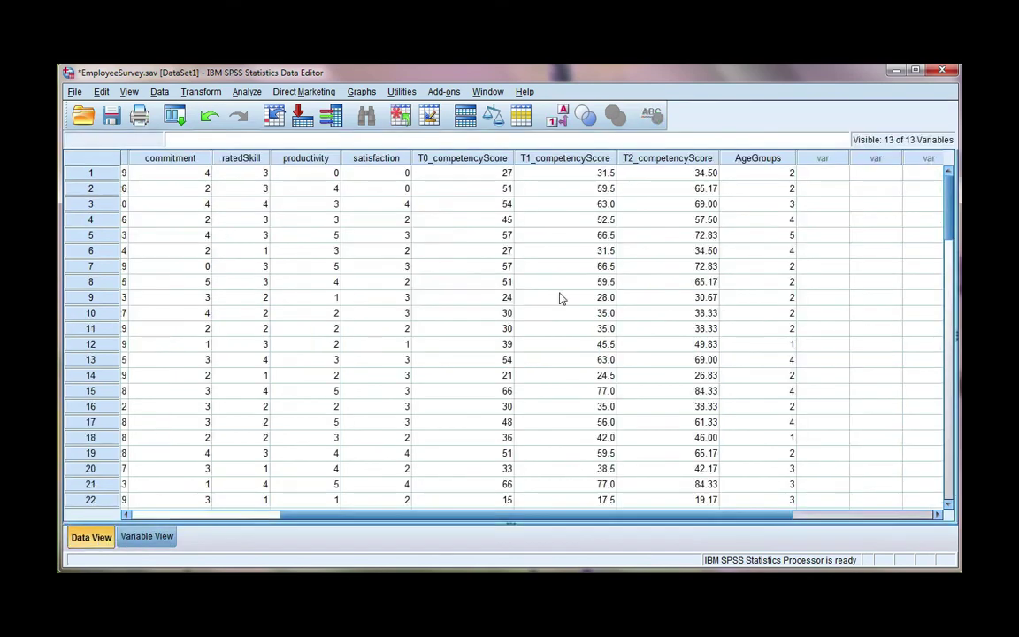
Step: Display value labels in the grid and move the AgeGroups column beside age
left_click(561, 119)
left_click(561, 118)
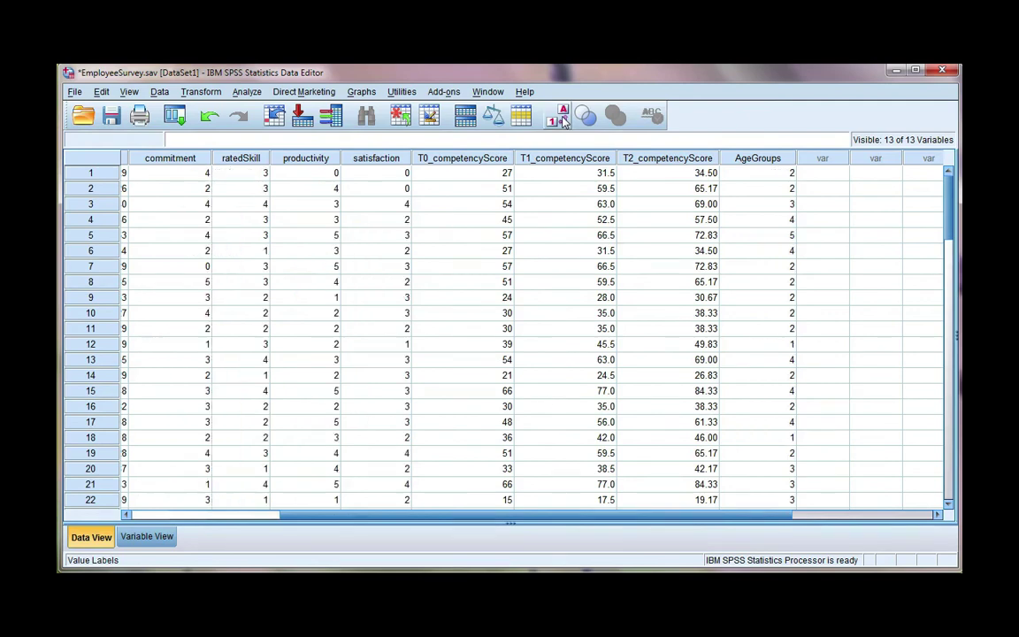
left_click(561, 118)
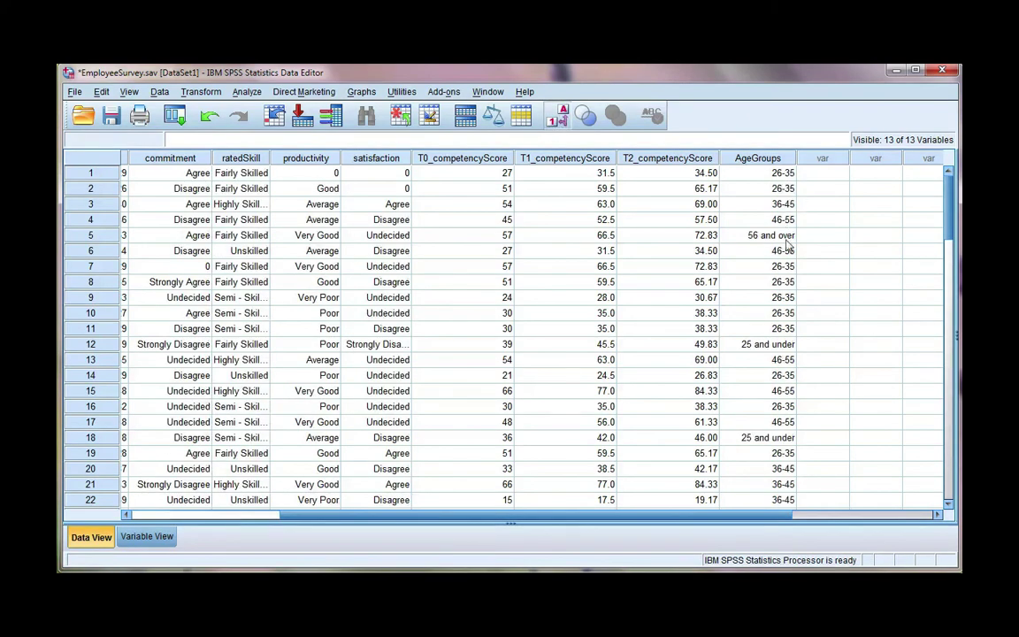
left_click(754, 159)
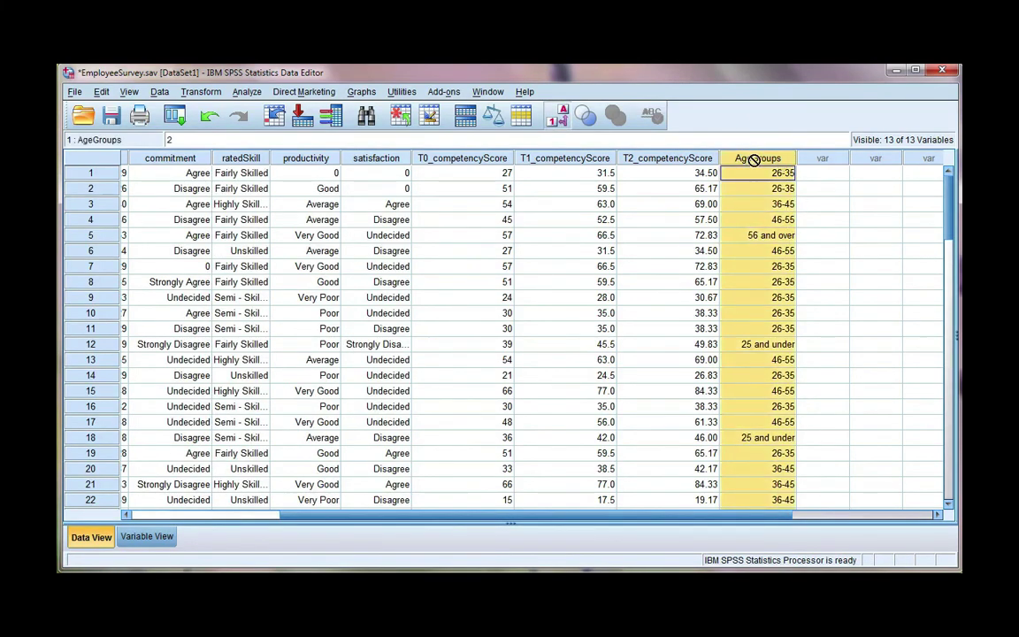
left_click_drag(214, 154, 158, 149)
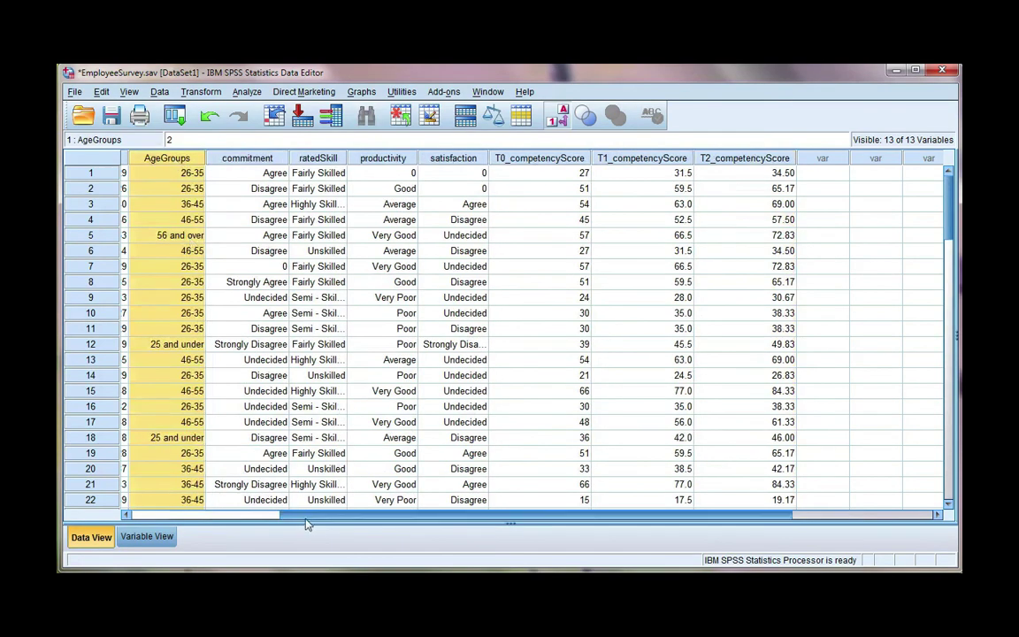
scroll(311, 396, "left", 3)
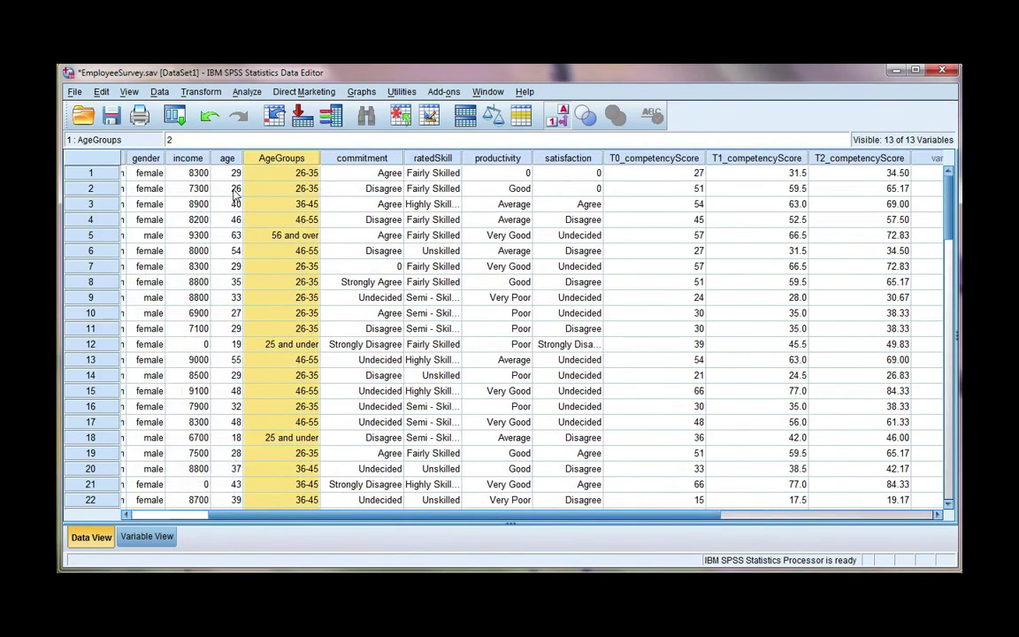